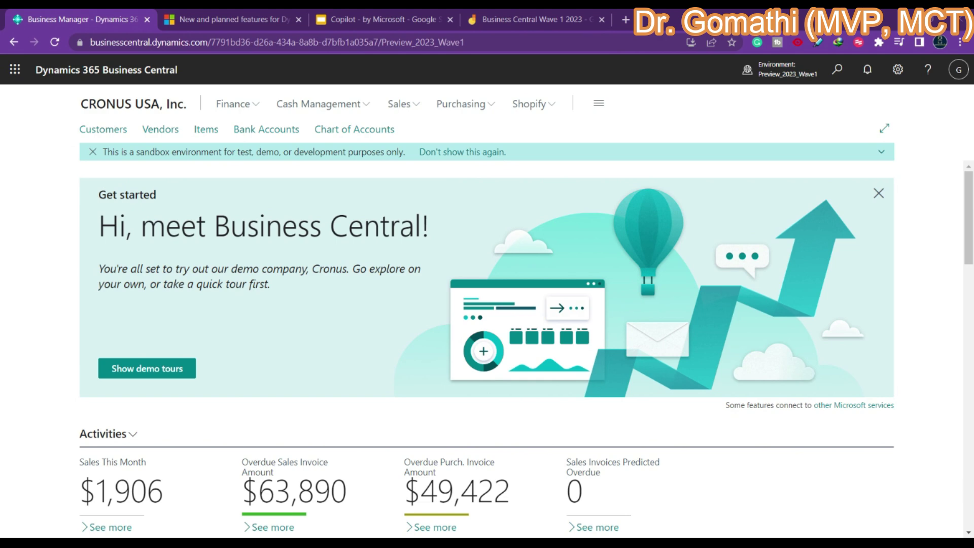
- Look over the new and planned features page, then return to the Business Central home page
left_click(236, 19)
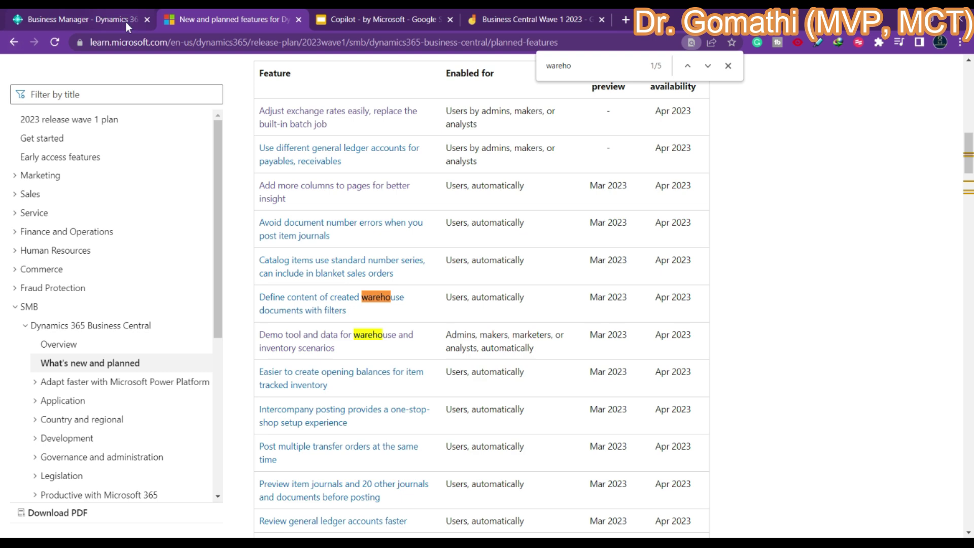
left_click(142, 42)
key("ctrl+shift+Tab")
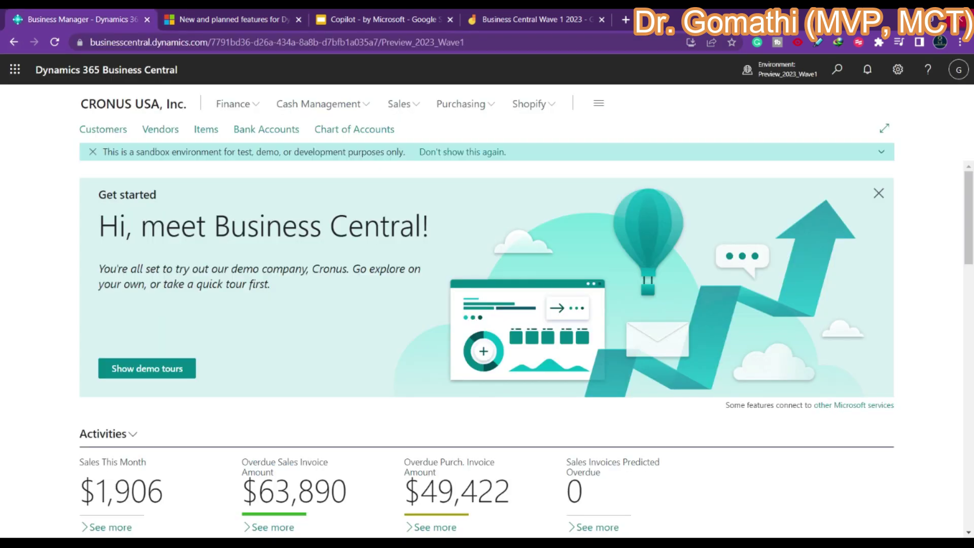
- Search for 'contact' to open the Contacts list and scroll down to World Wide Bank
left_click(847, 70)
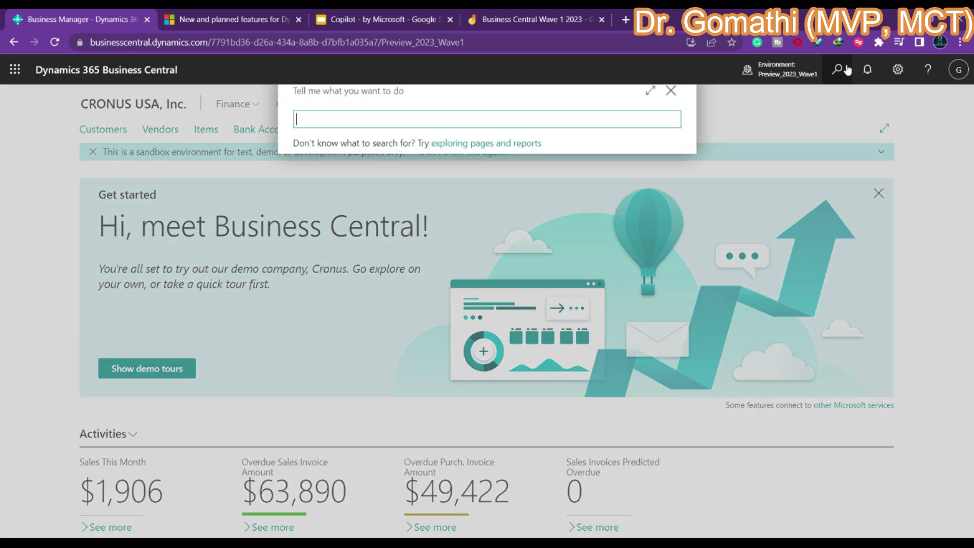
type("contact")
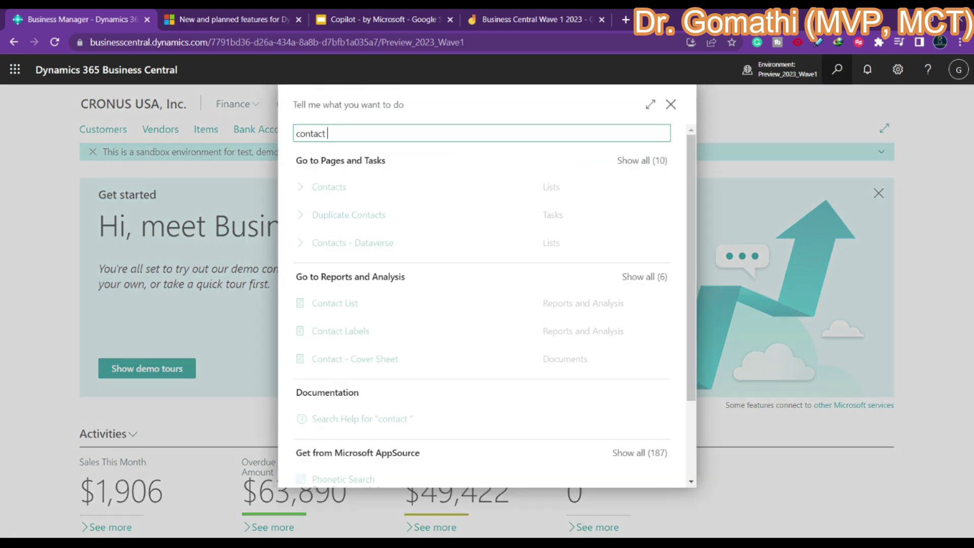
key("Down")
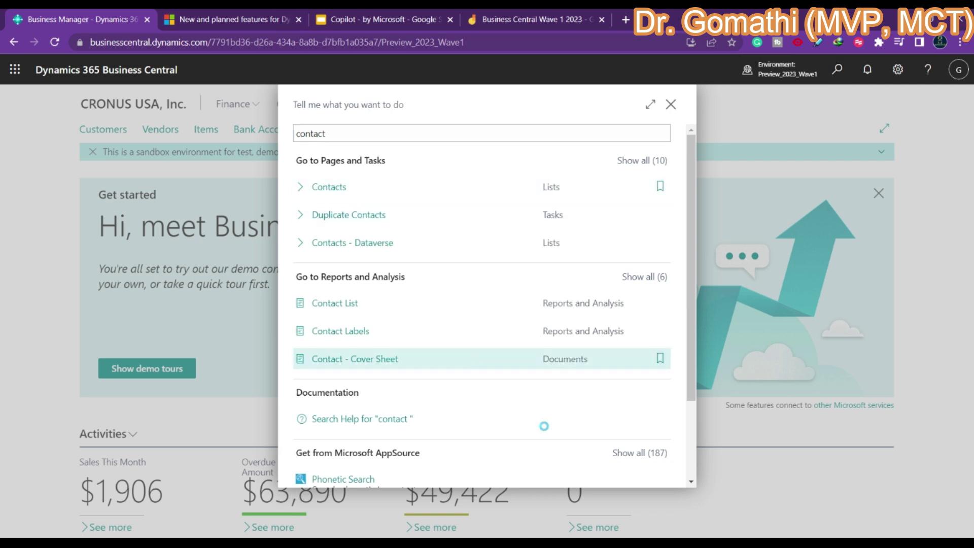
key("Return")
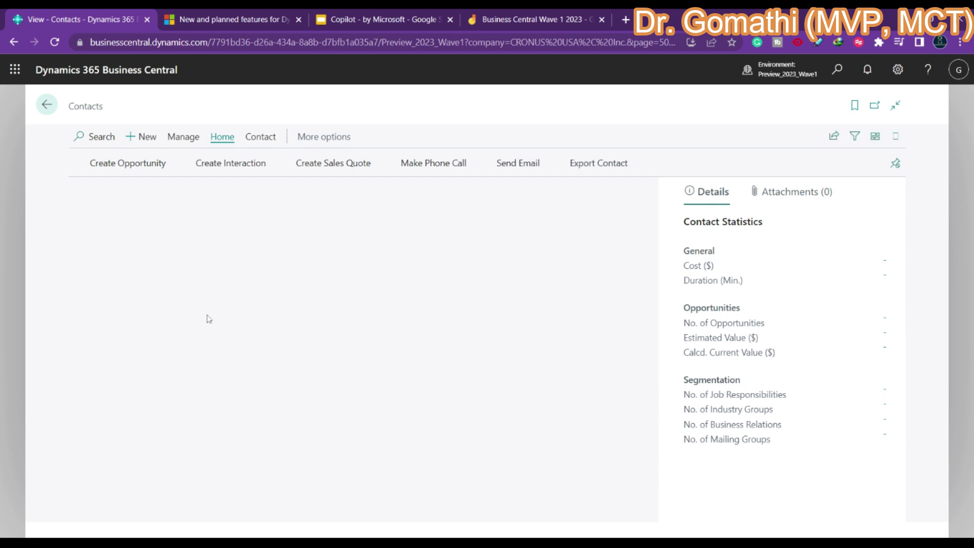
scroll(163, 335, "down", 3)
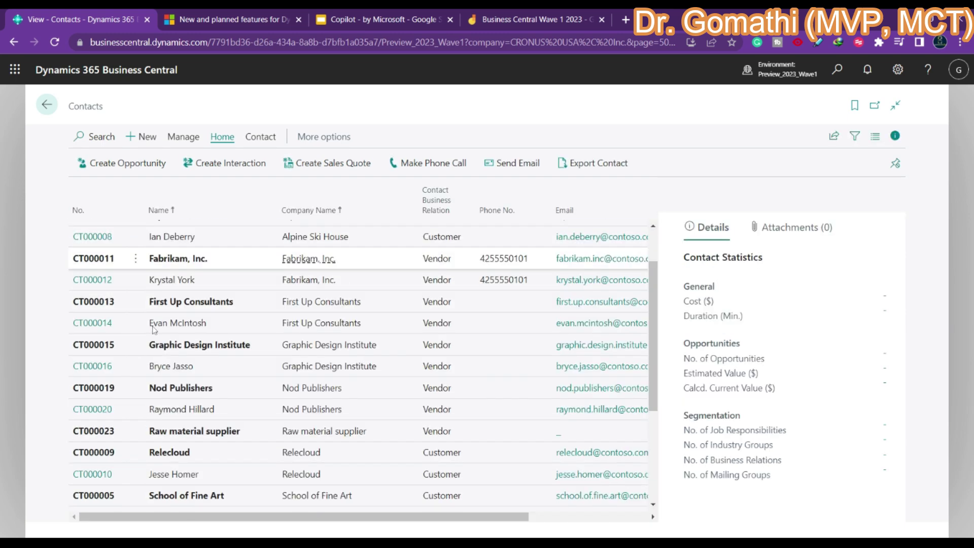
scroll(151, 354, "down", 2)
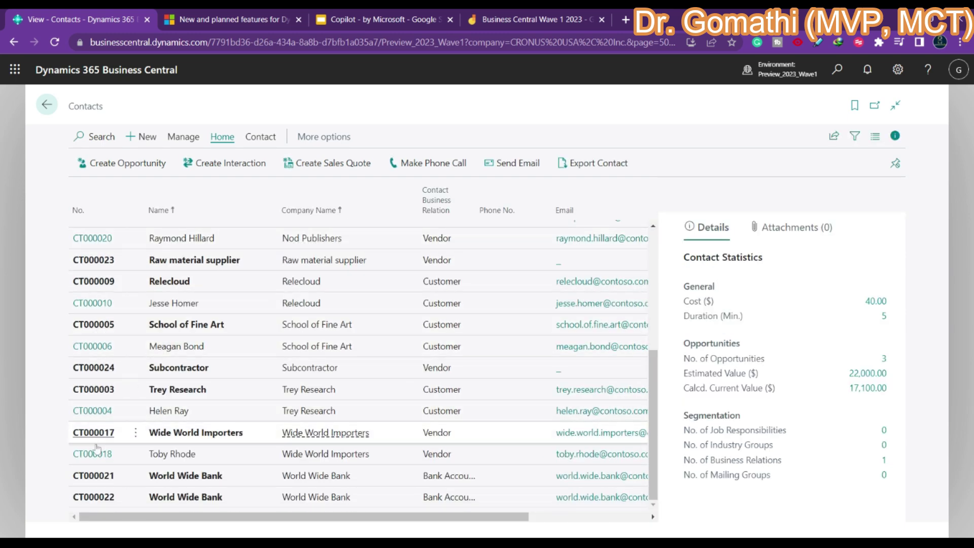
- Open the Wide World Importers person contact's card, which shows the contact's picture
left_click(172, 454)
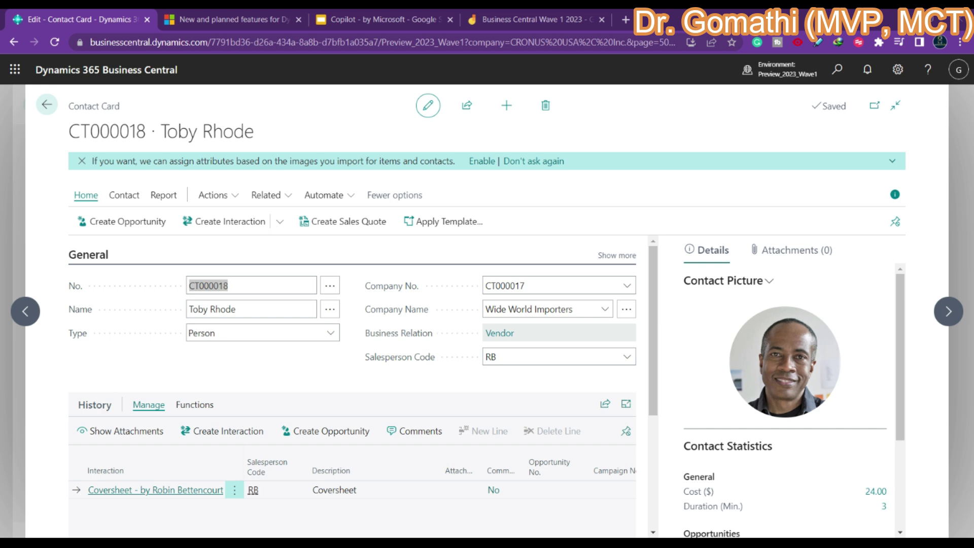
key("alt+Tab")
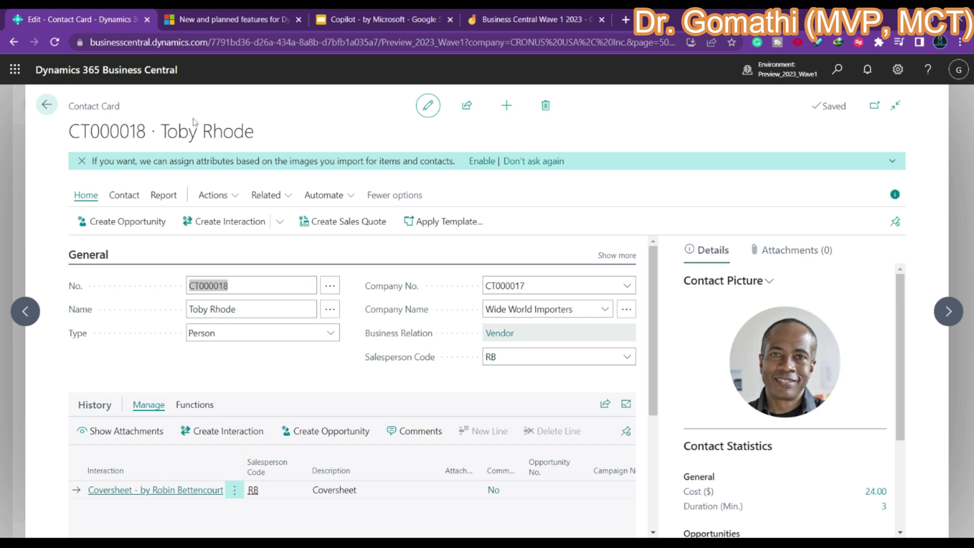
- Run Analyze Picture from the contact's Actions > Functions menu
left_click(242, 198)
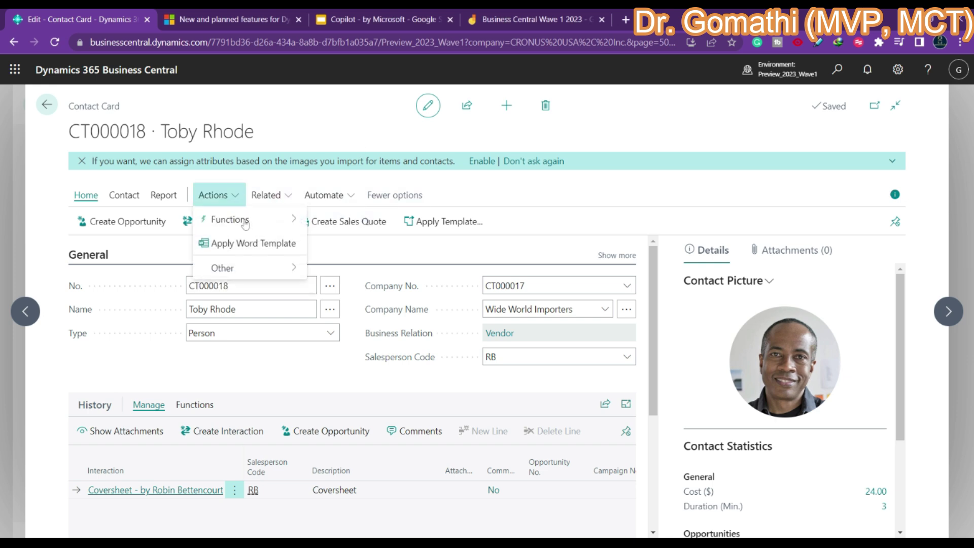
mouse_move(229, 219)
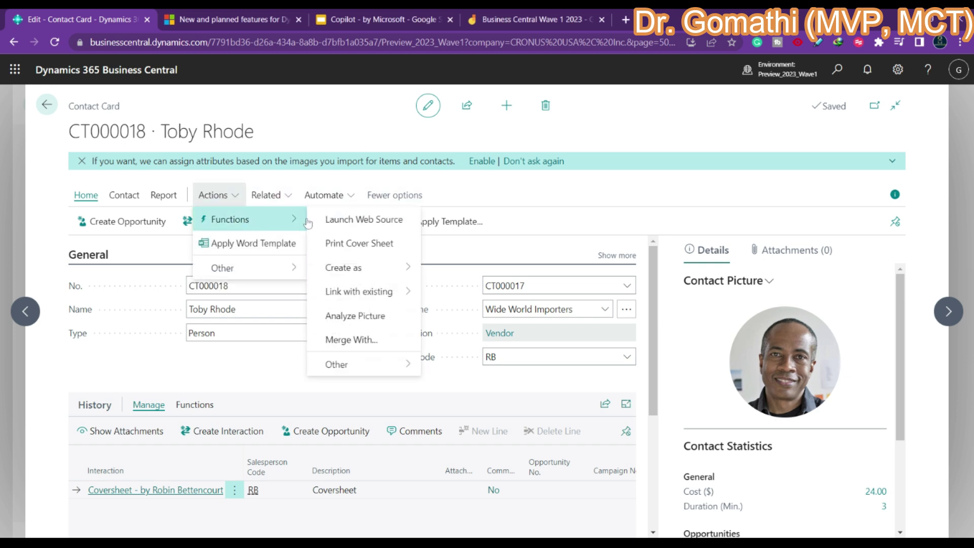
left_click(360, 315)
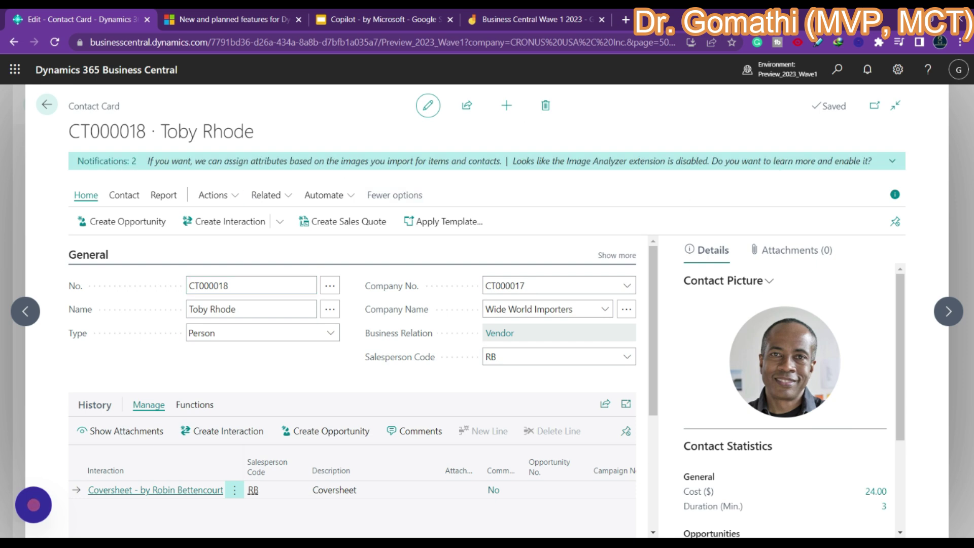
- Enable the Image Analyzer extension, accepting its terms of use and finishing the setup guide
left_click(893, 162)
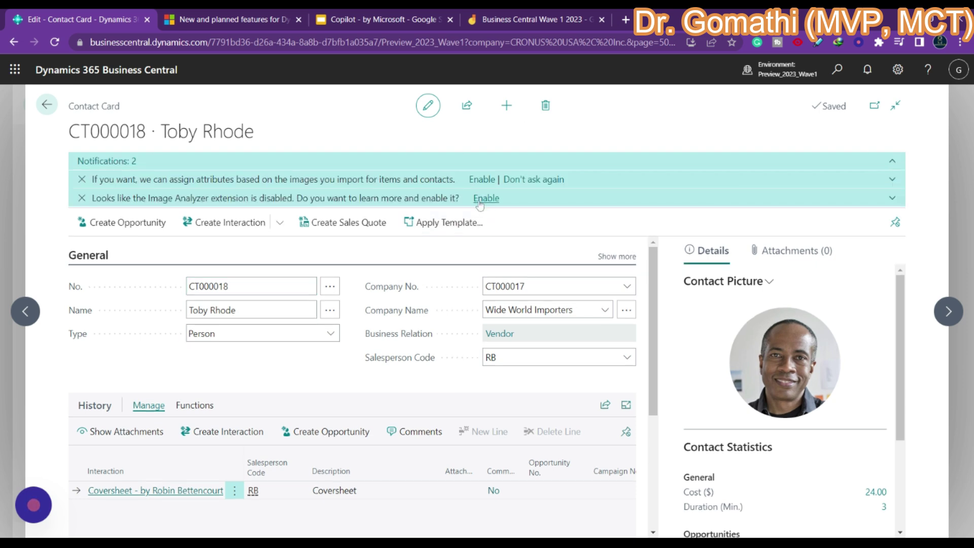
left_click(479, 201)
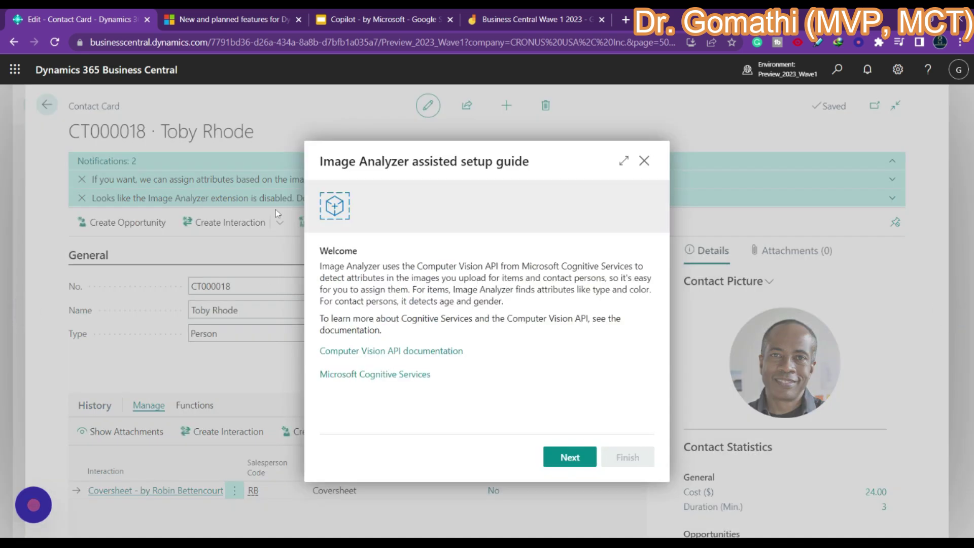
left_click(578, 450)
left_click(476, 398)
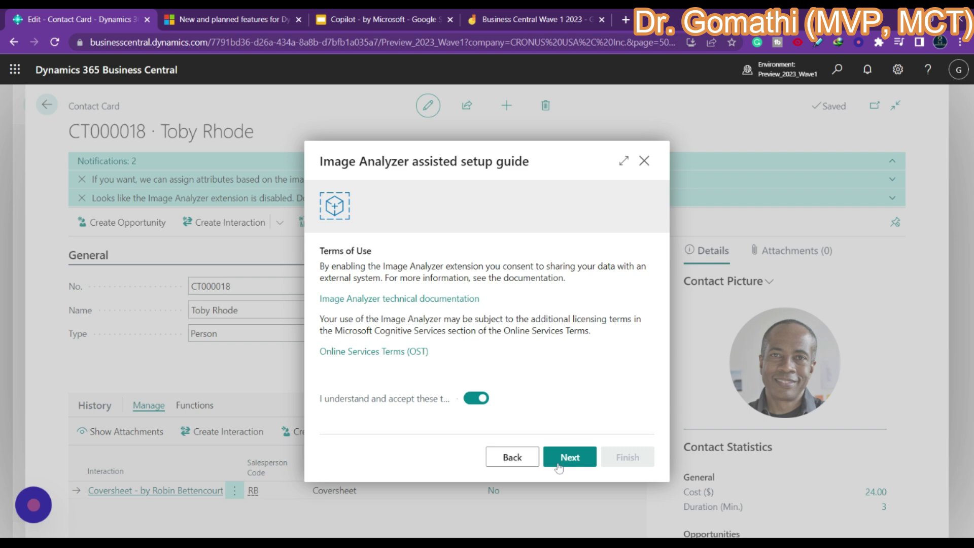
left_click(558, 465)
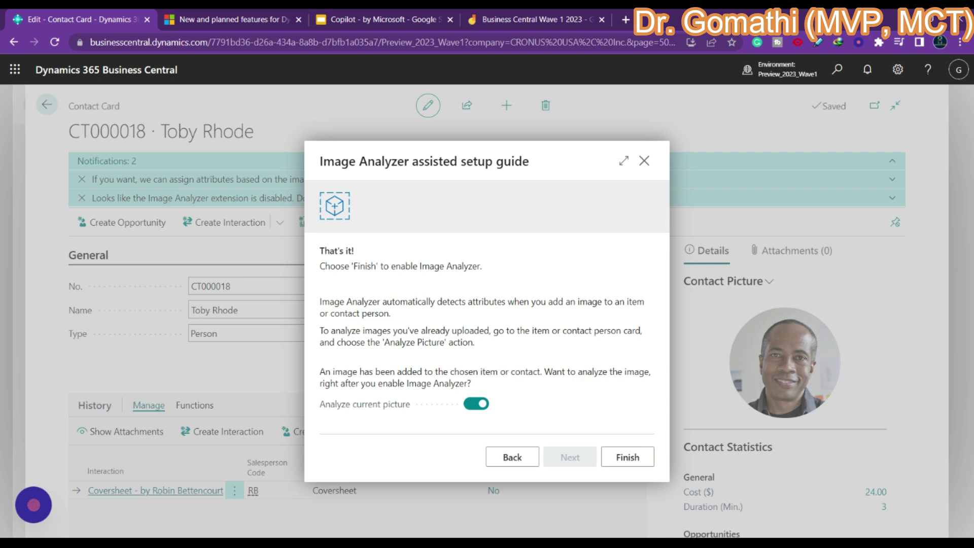
left_click(641, 464)
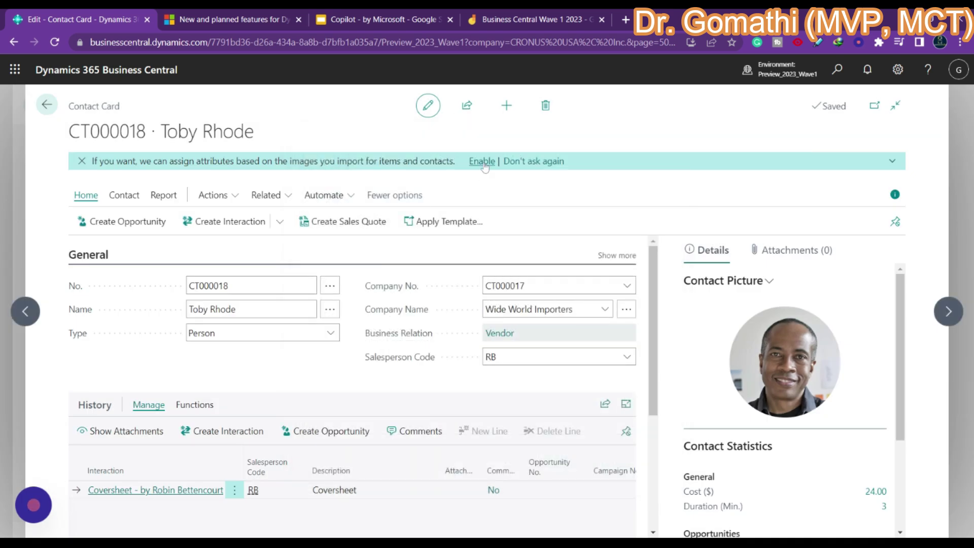
- Enable Image Analyzer again from the banner, accepting the terms and completing setup
left_click(482, 162)
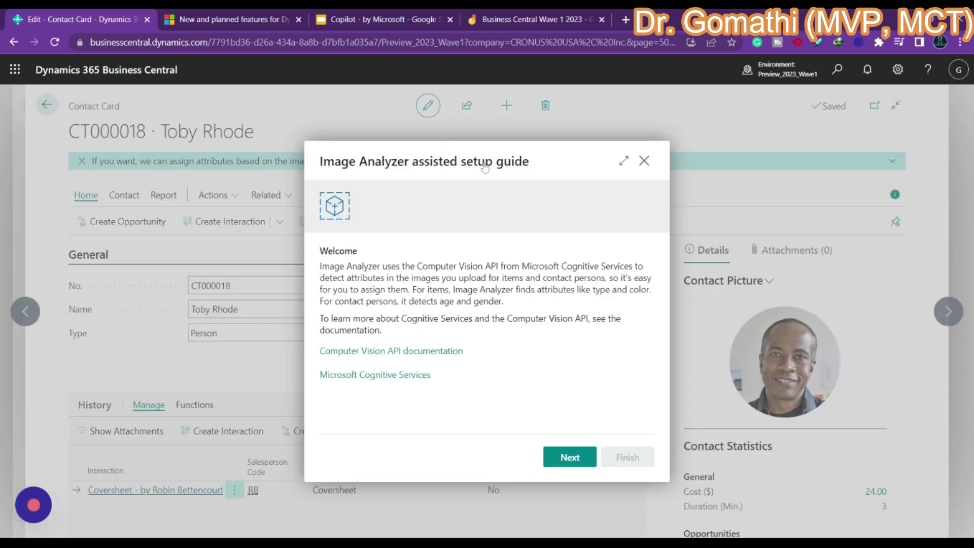
left_click(578, 466)
left_click(470, 399)
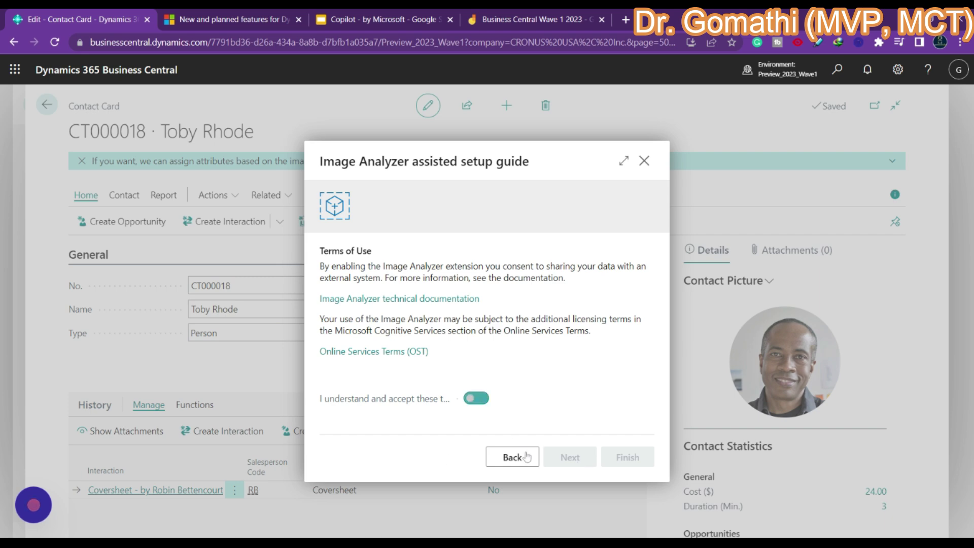
left_click(570, 459)
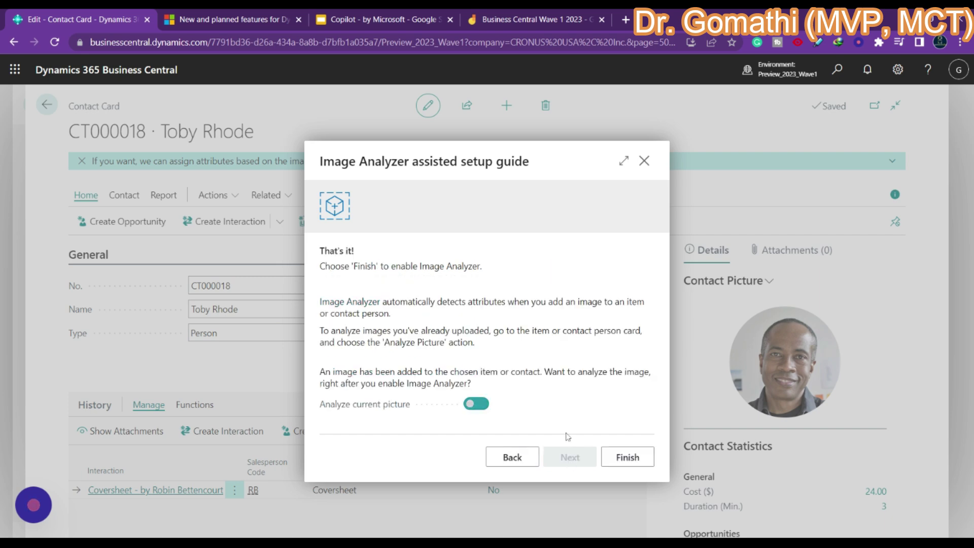
left_click(628, 457)
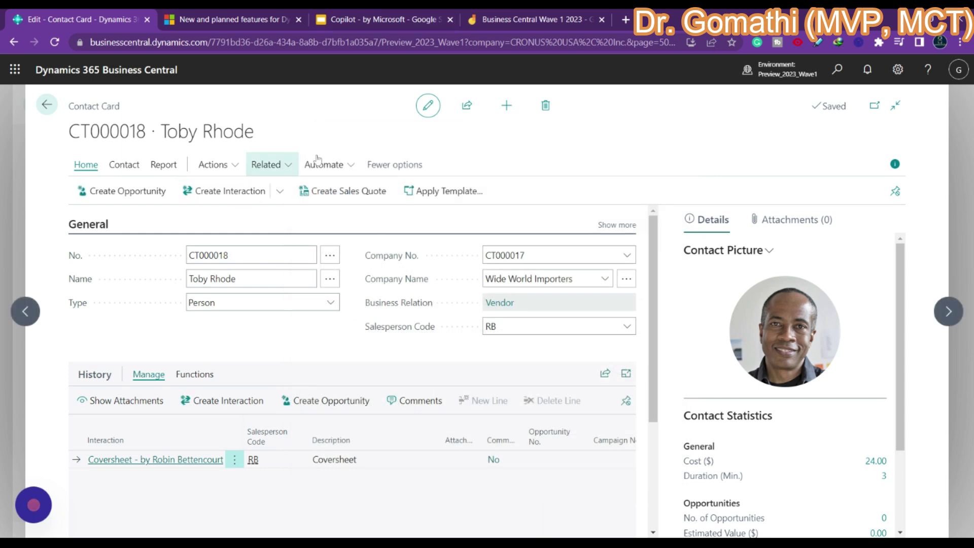
- Analyze the contact's picture again and highlight the analysis results notification
left_click(241, 170)
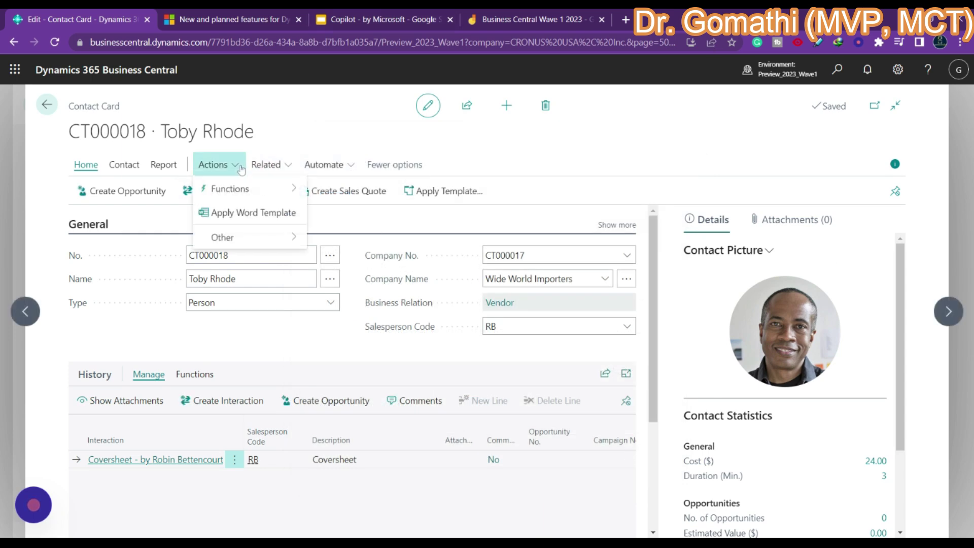
mouse_move(226, 188)
left_click(349, 295)
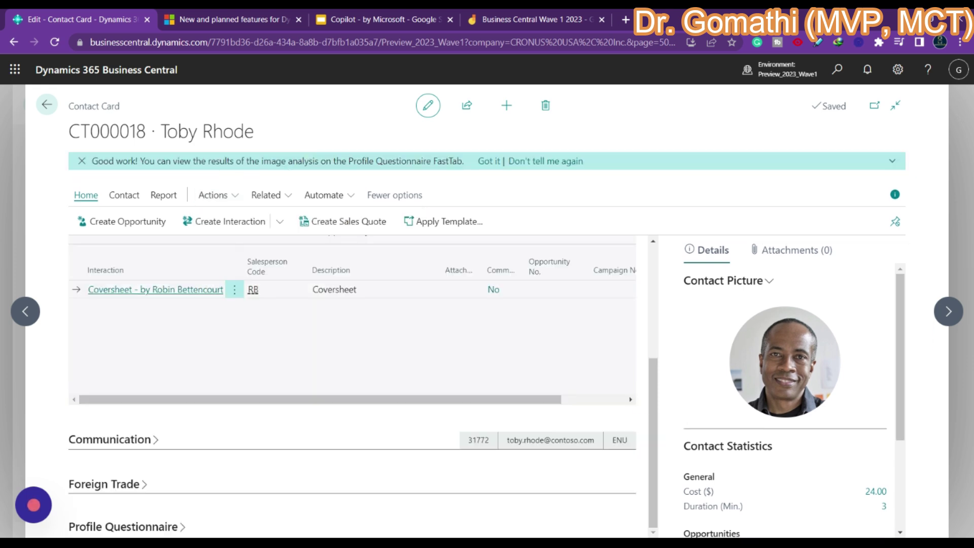
left_click_drag(160, 161, 470, 163)
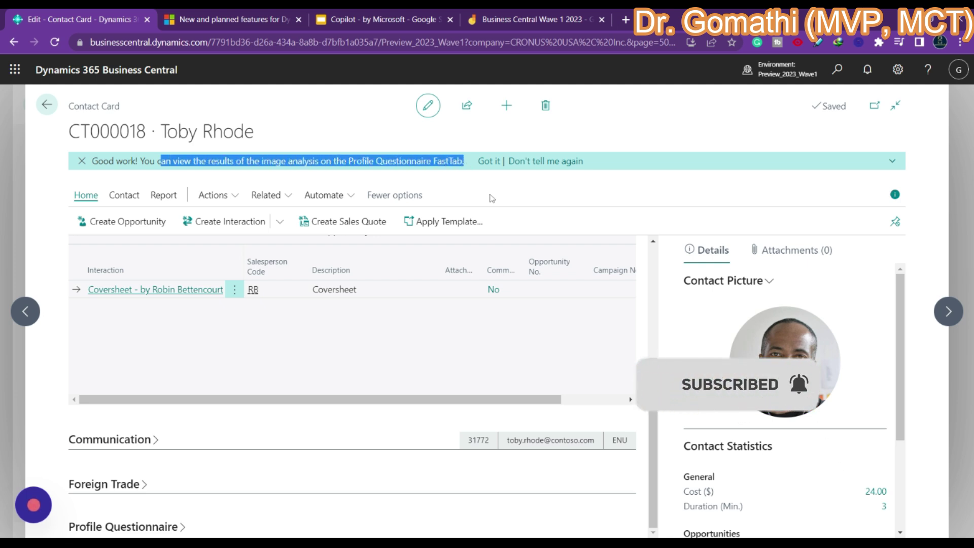
- Expand Profile Questionnaire to show Detected age 37 and Detected gender Male
scroll(558, 243, "up", 3)
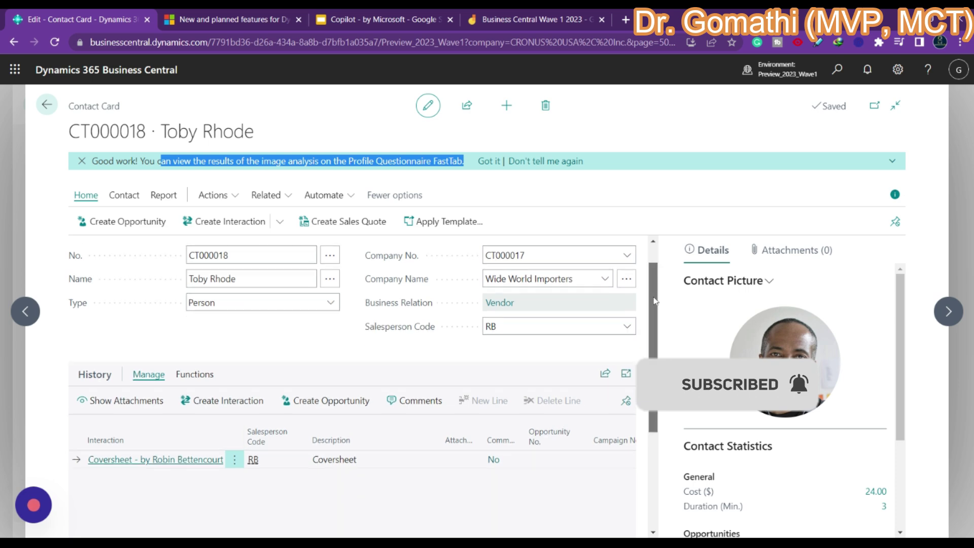
scroll(655, 301, "down", 3)
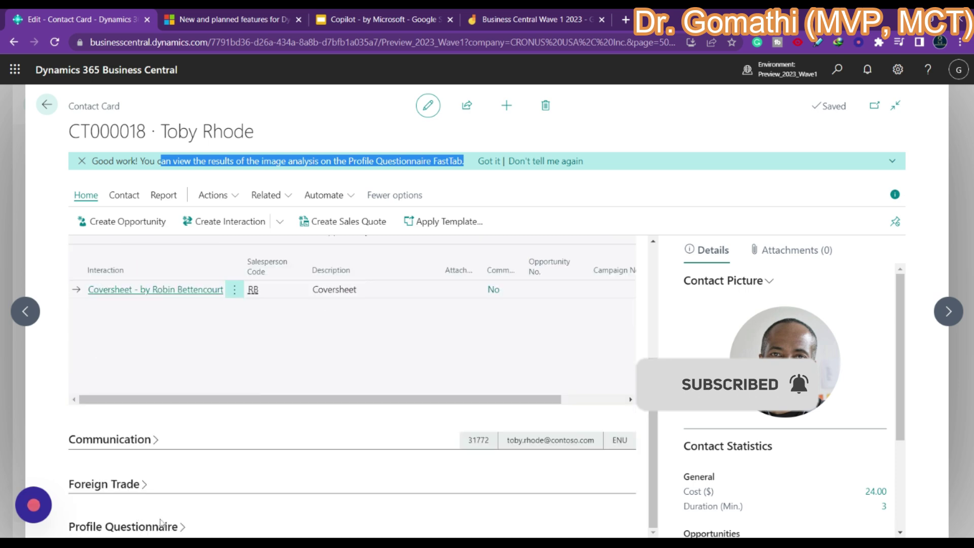
left_click(140, 528)
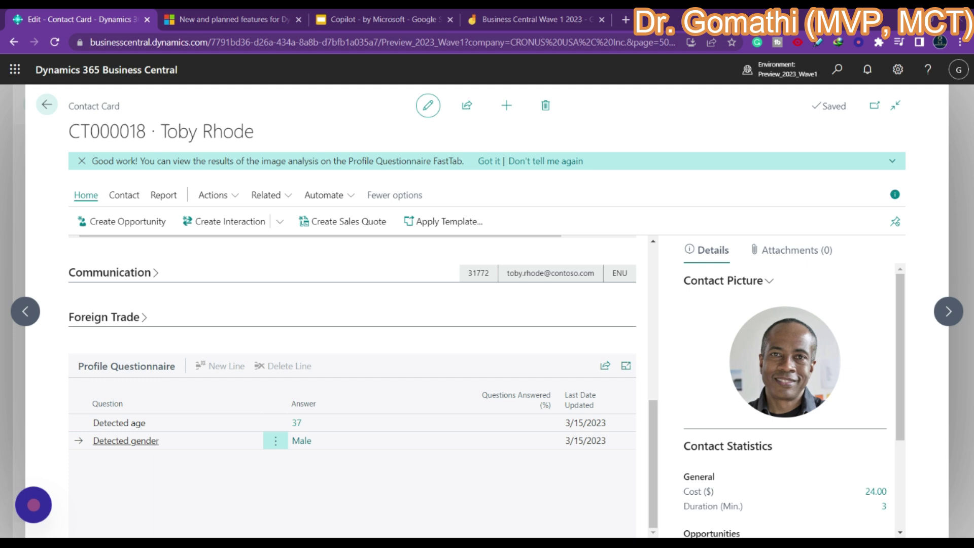
left_click(276, 441)
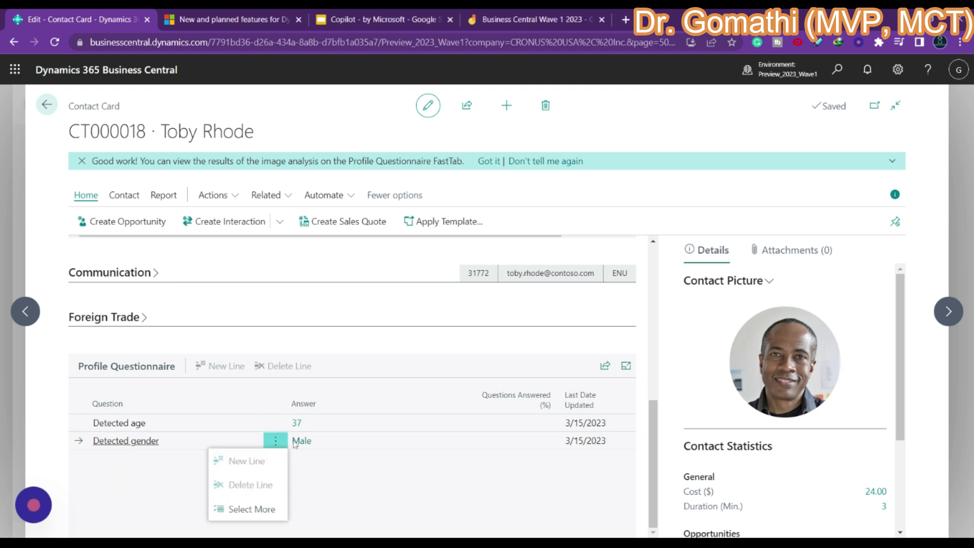
double_click(147, 441)
left_click(114, 448)
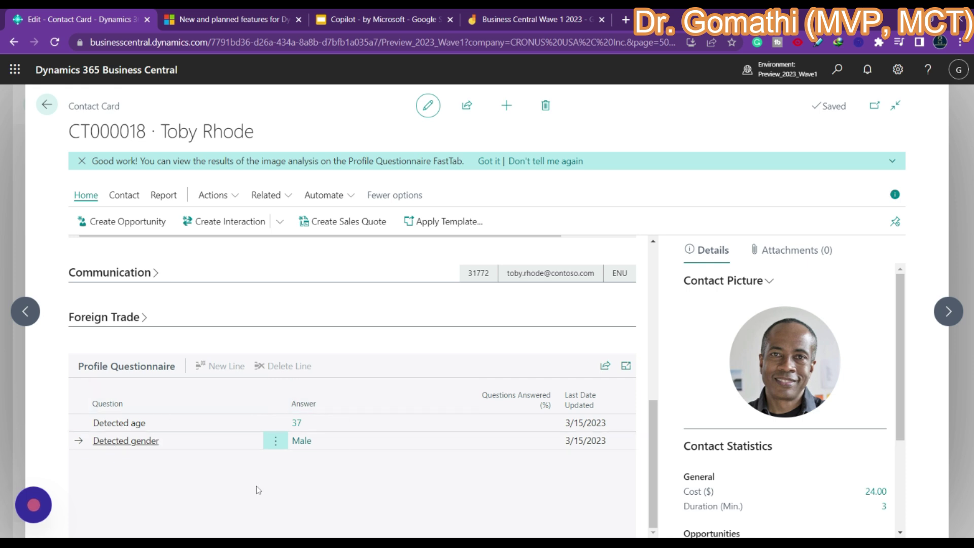
left_click(299, 427)
left_click(298, 424)
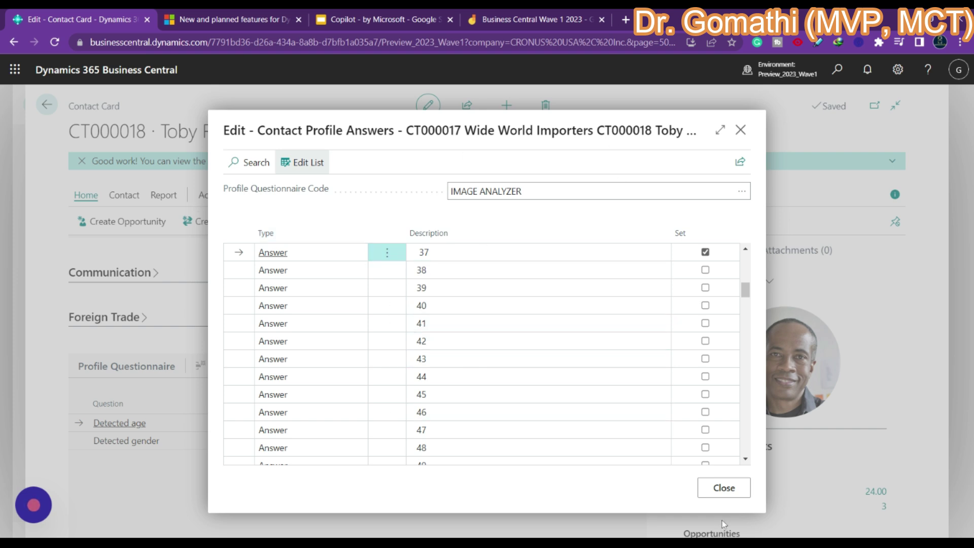
left_click(724, 487)
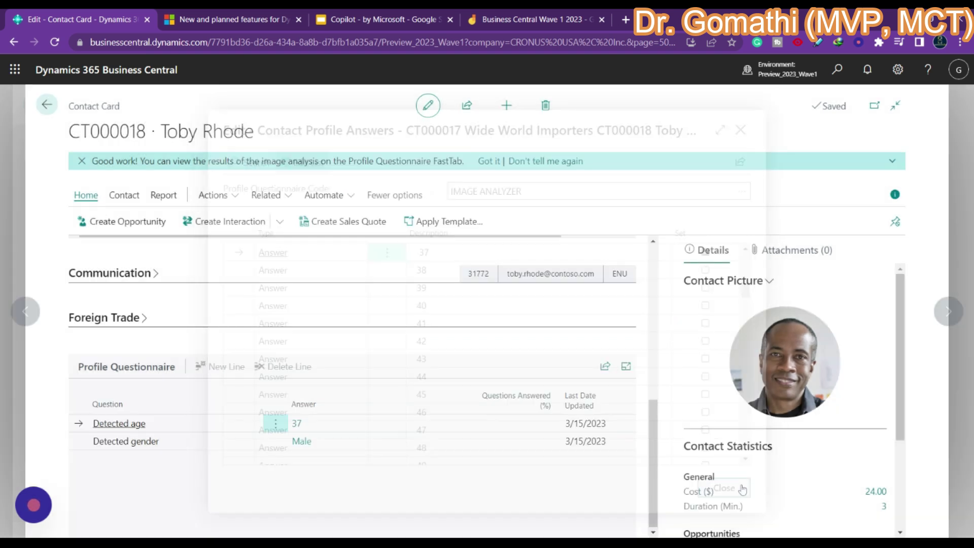
left_click(310, 444)
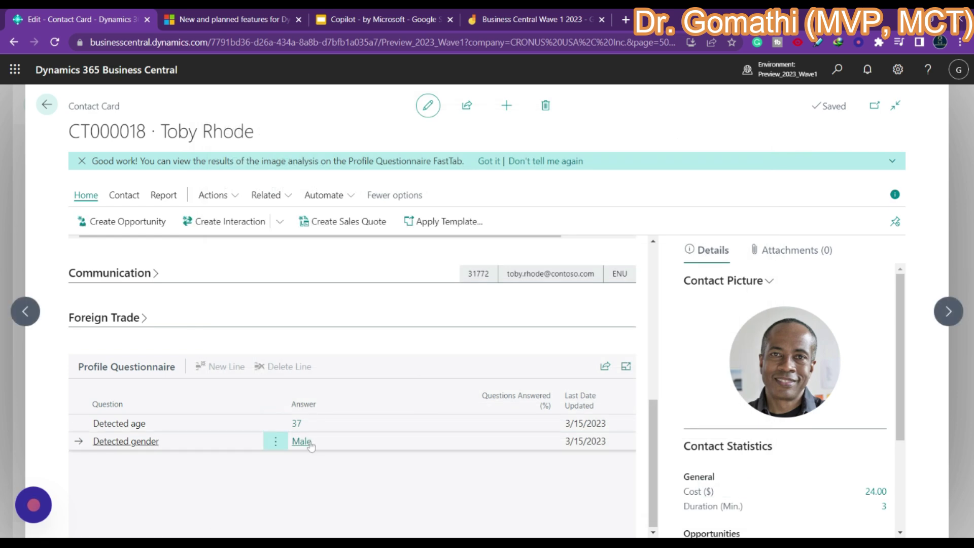
left_click(310, 444)
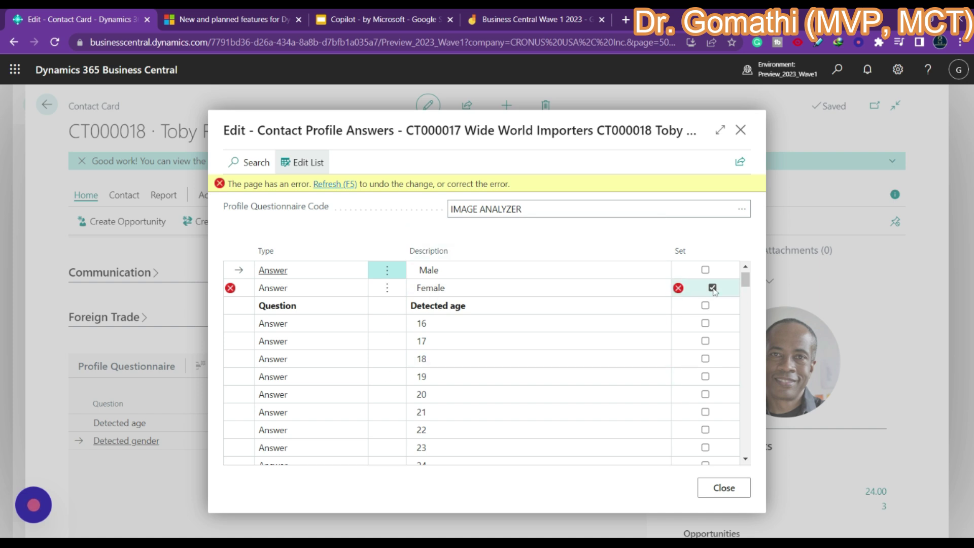
left_click(713, 288)
left_click(705, 270)
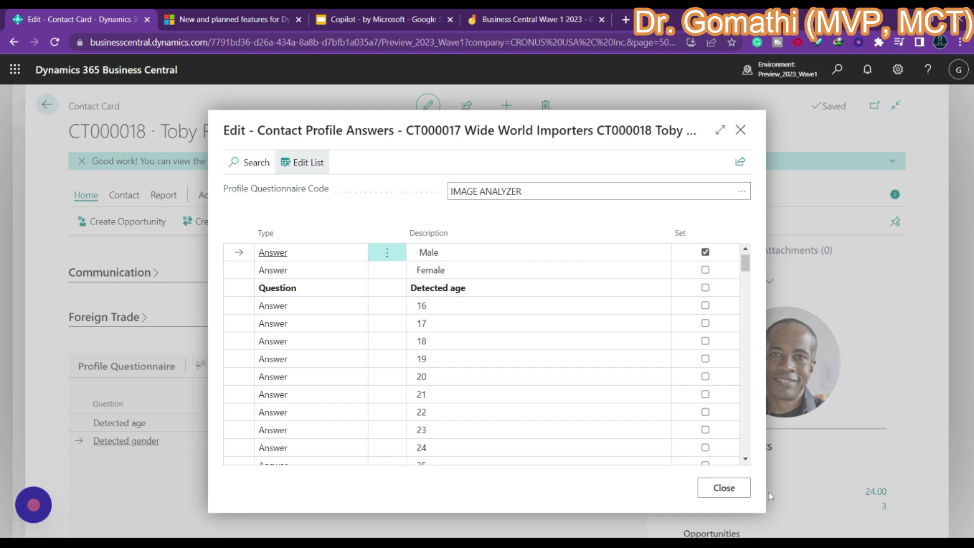
left_click(732, 492)
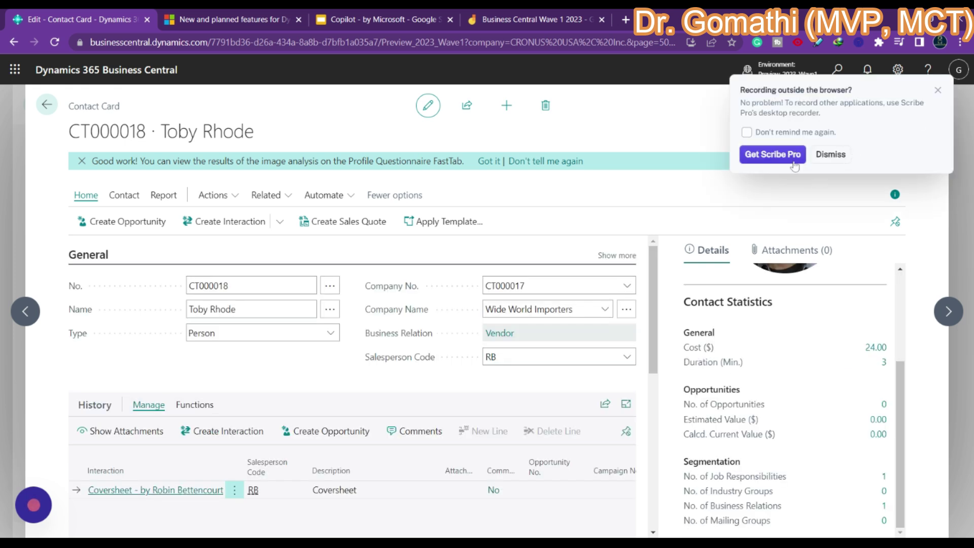
- Dismiss the Scribe popup, search 'items' to open the Items list, and close the About items tip
left_click(836, 155)
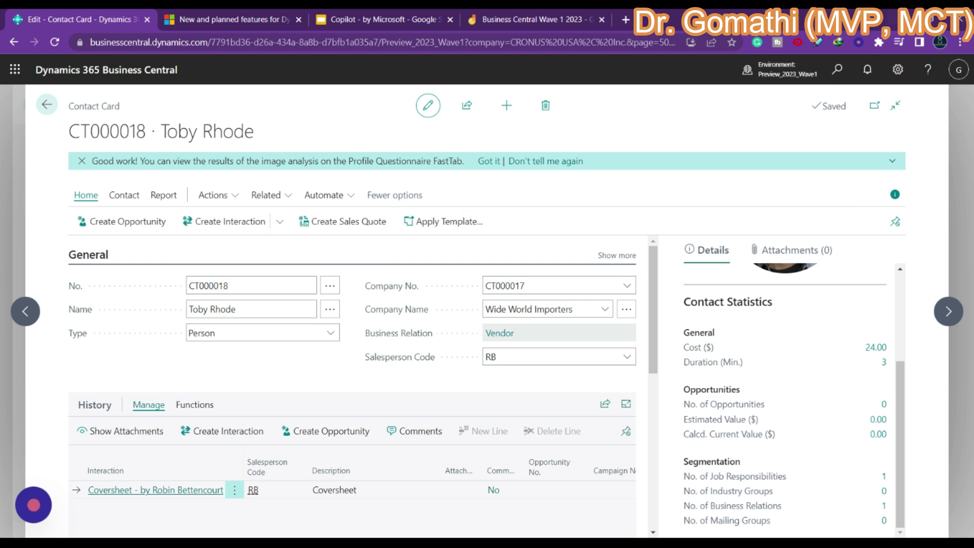
left_click(836, 77)
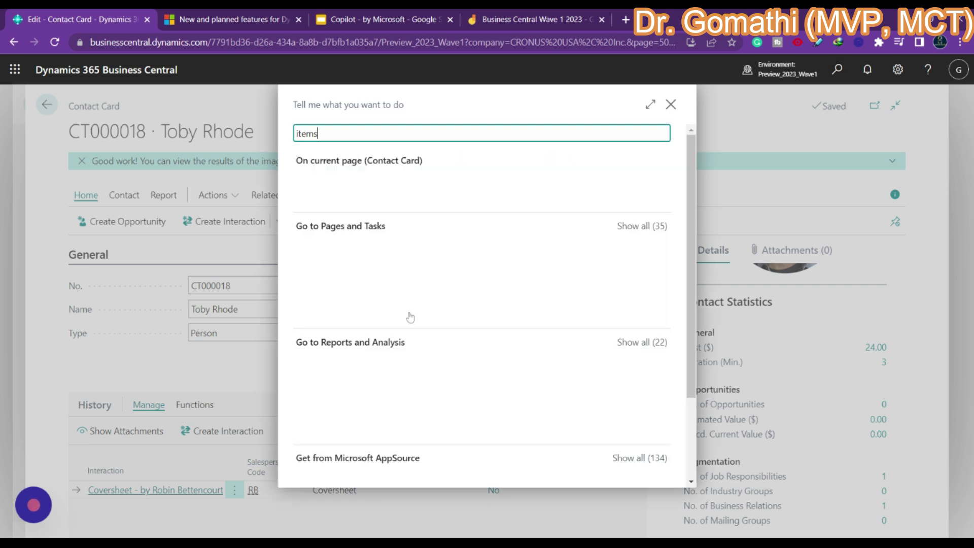
left_click(359, 259)
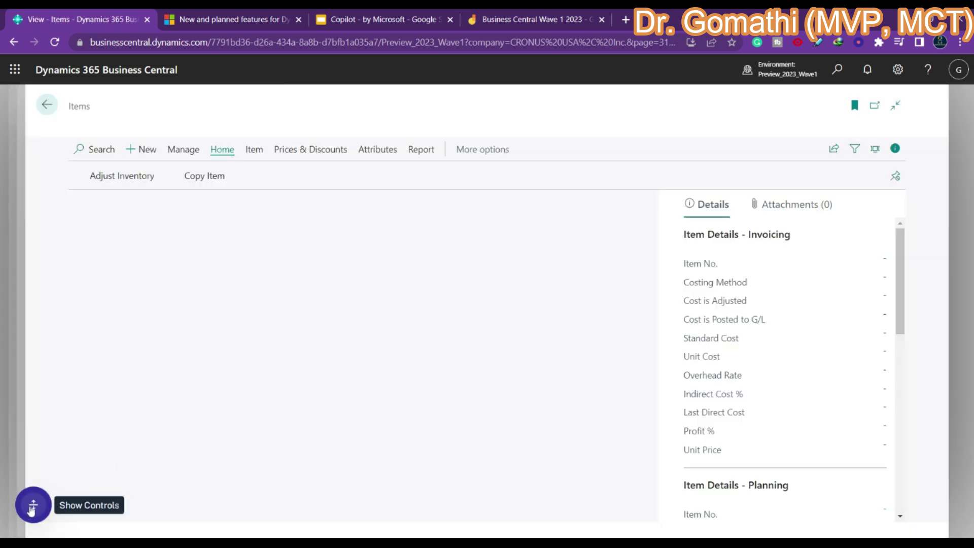
left_click(33, 507)
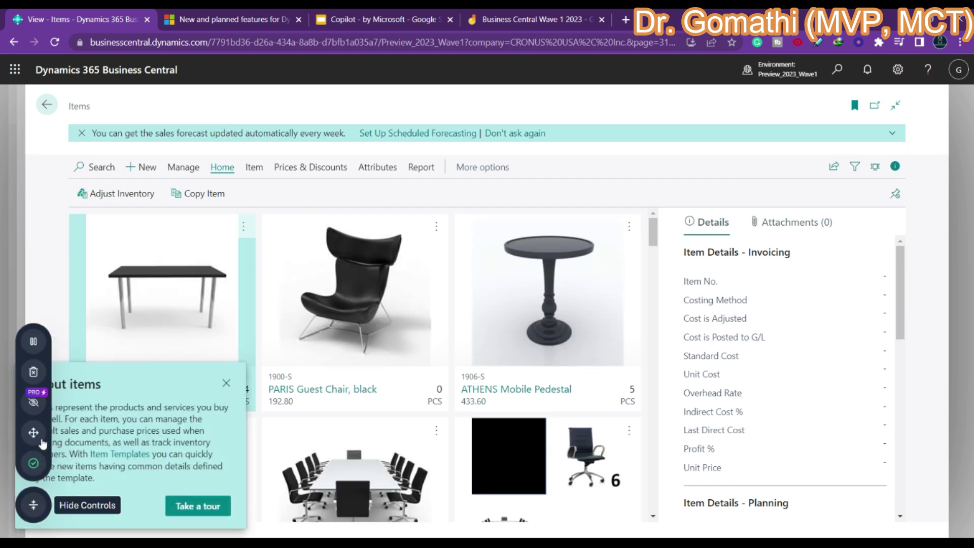
left_click(33, 463)
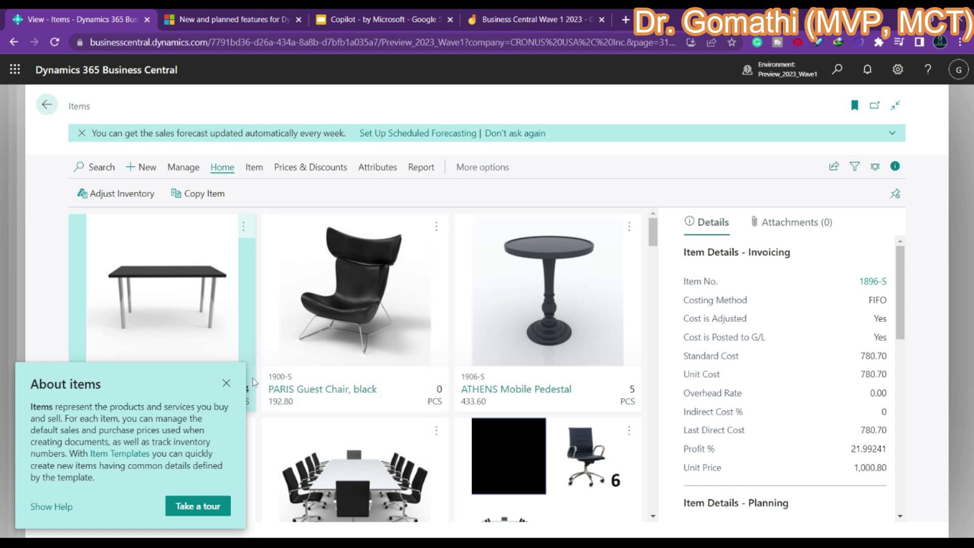
left_click(226, 383)
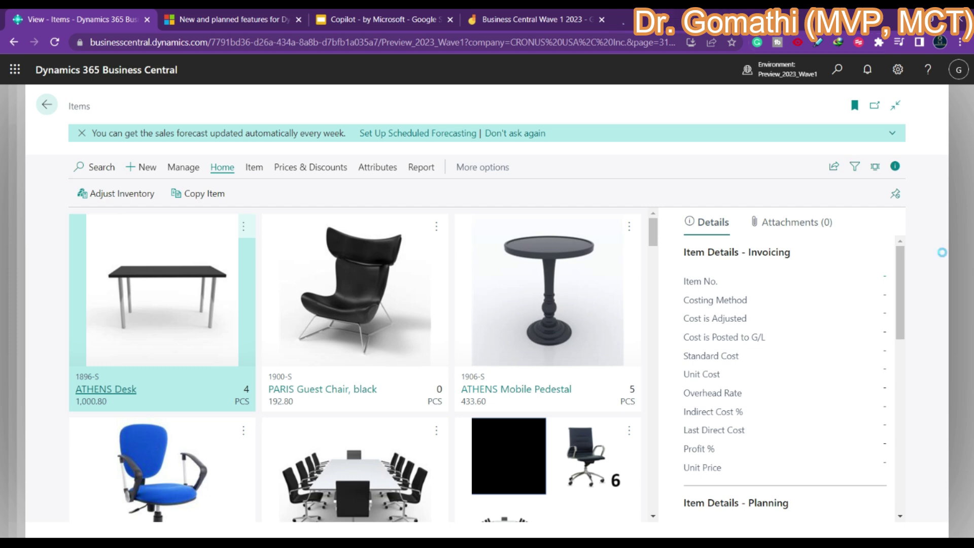
- Open the 1896-S ATHENS Desk item card, close its tip, and reach Actions > Functions
left_click(128, 385)
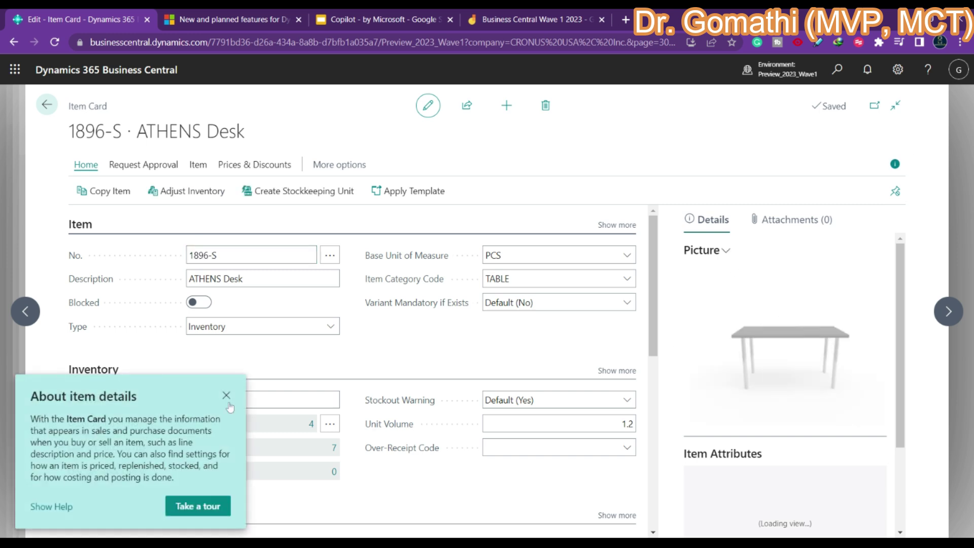
left_click(226, 396)
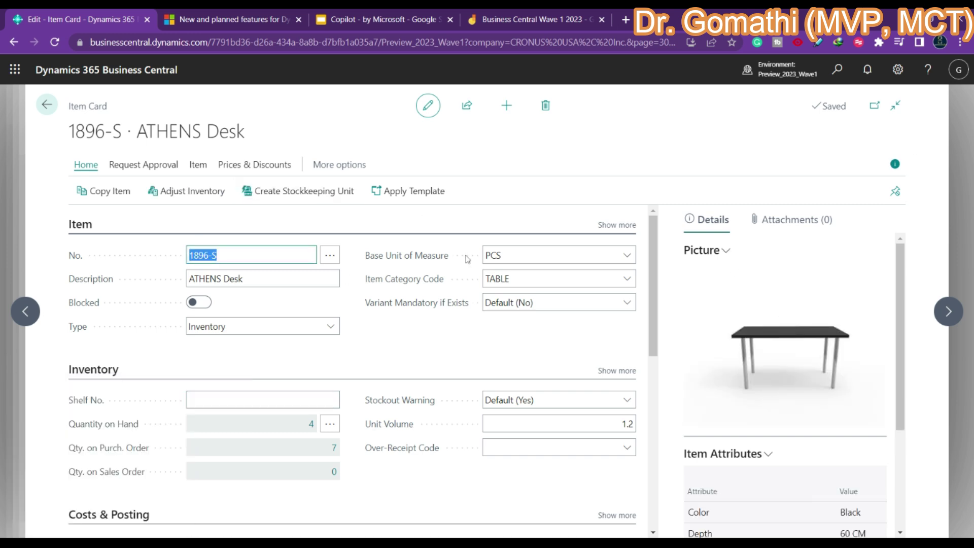
left_click(339, 166)
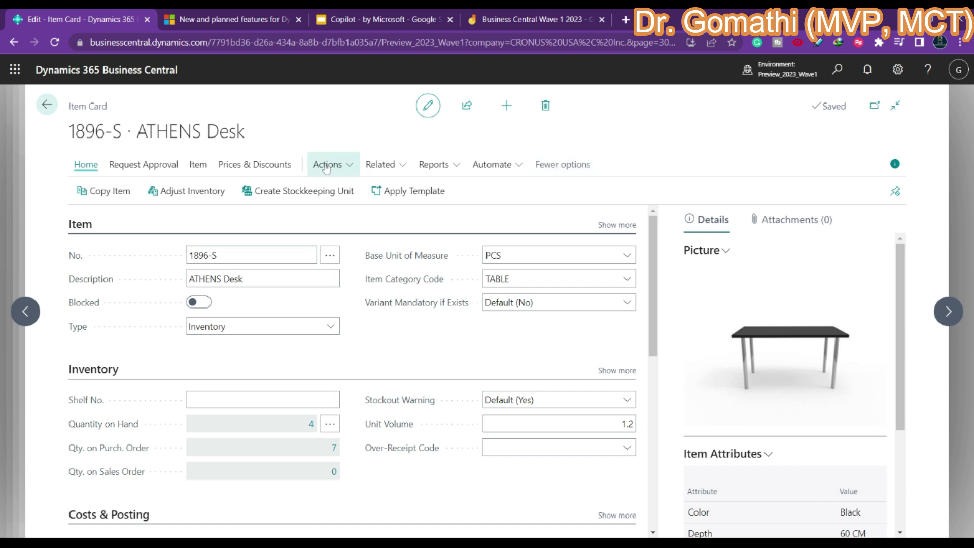
left_click(349, 169)
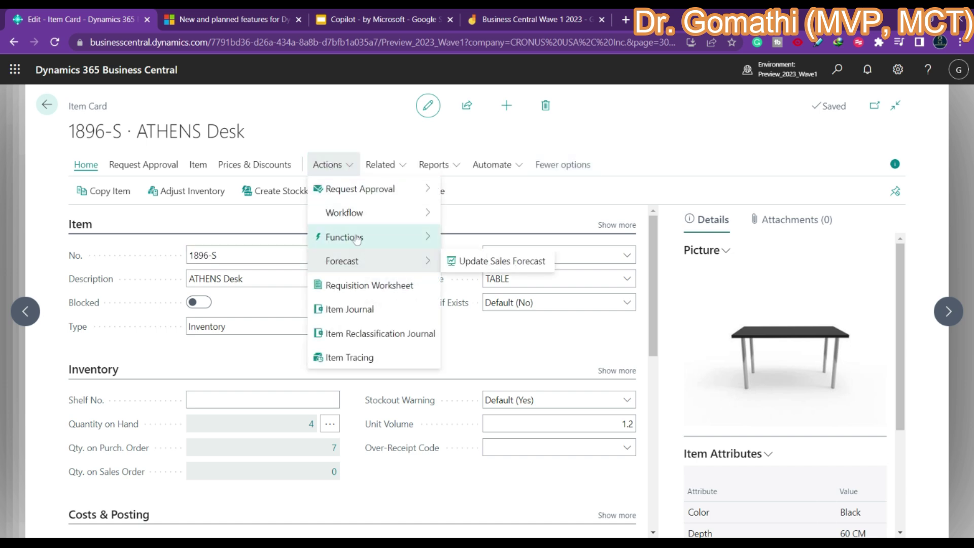
mouse_move(356, 239)
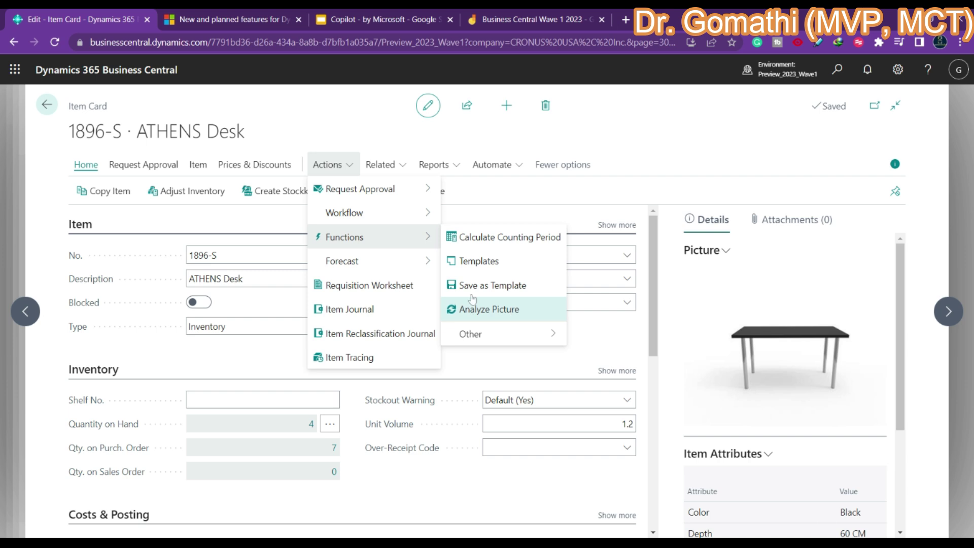
- Analyze the ATHENS Desk picture and accept the results, changing Item Category Code to DESK
left_click(512, 310)
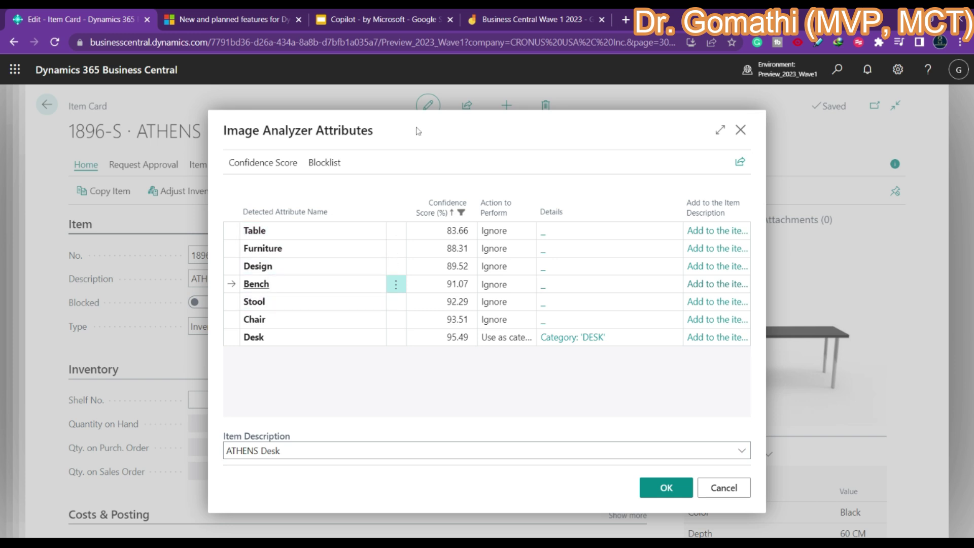
left_click_drag(374, 132, 349, 132)
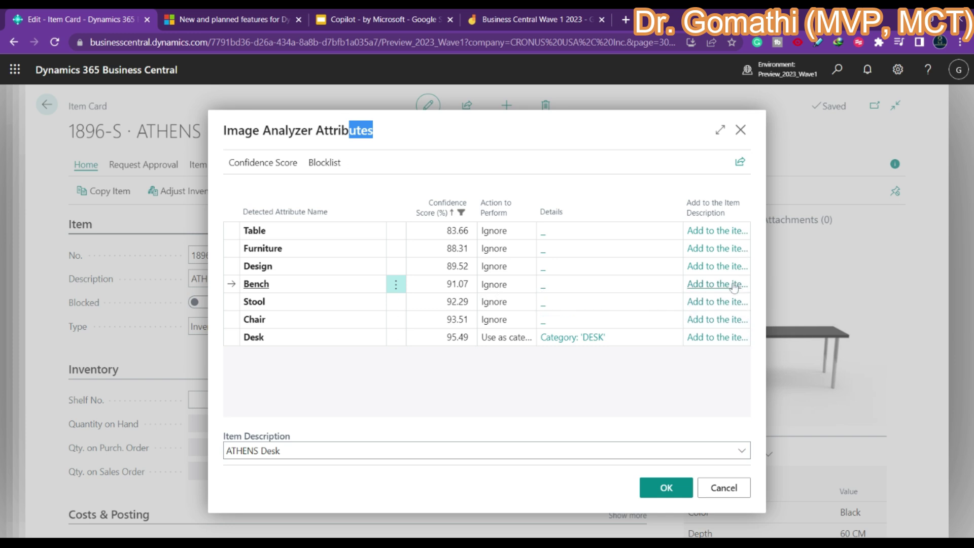
left_click(683, 451)
left_click(656, 486)
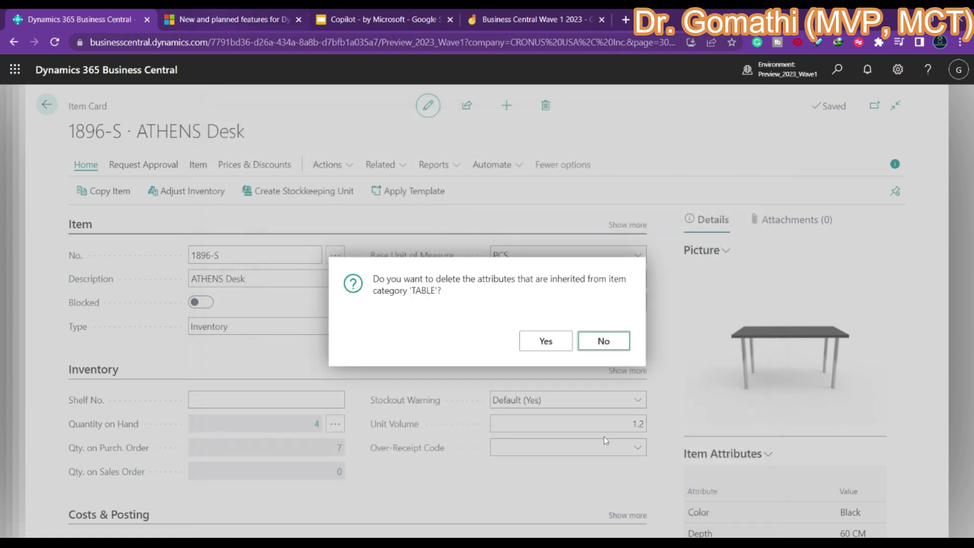
left_click(585, 346)
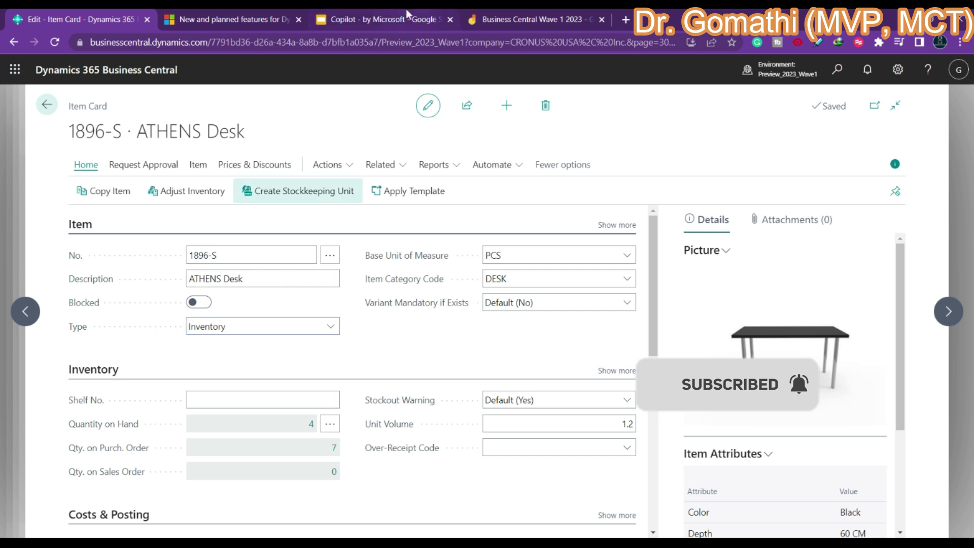
- Switch to the 'Copilot - by Microsoft' deck in Google Slides and select title slide 1
left_click(385, 19)
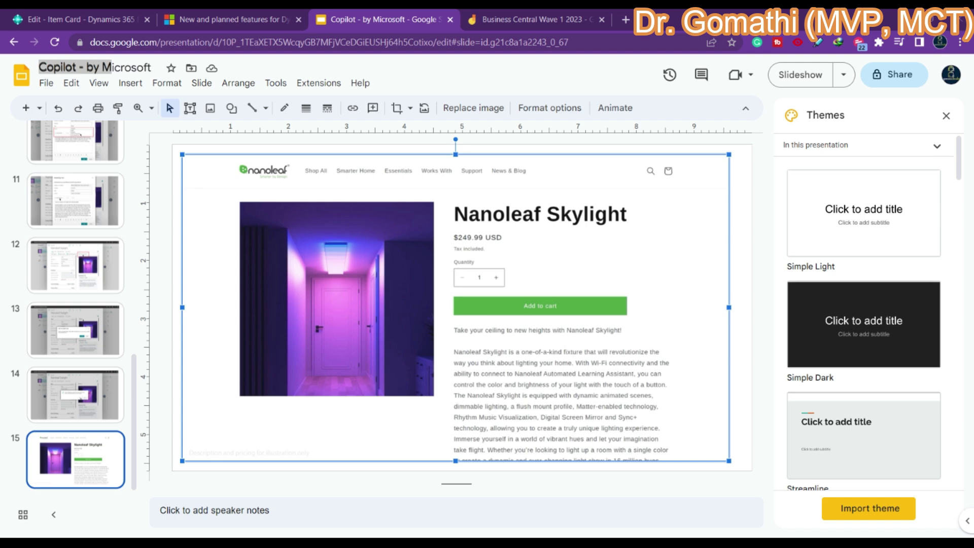
scroll(59, 307, "up", 5)
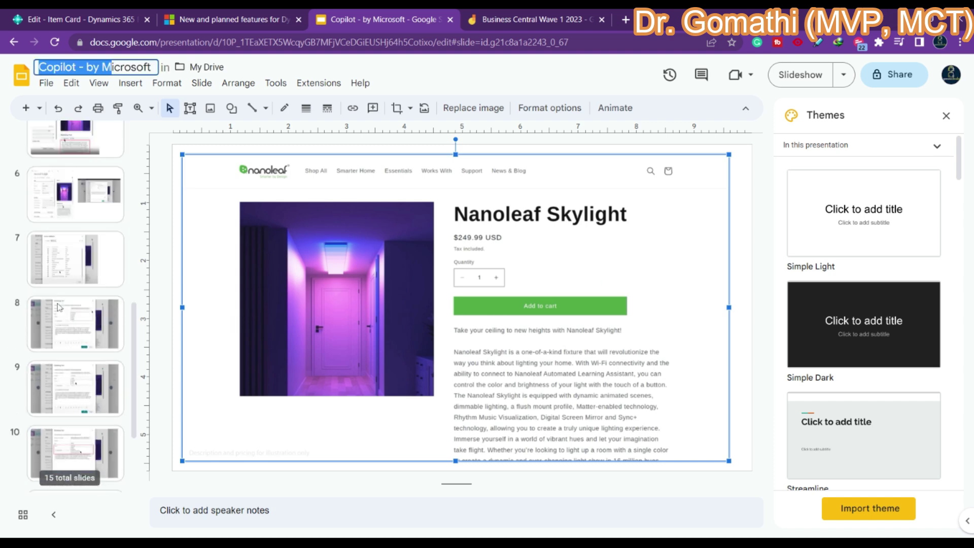
scroll(59, 306, "up", 5)
left_click(75, 161)
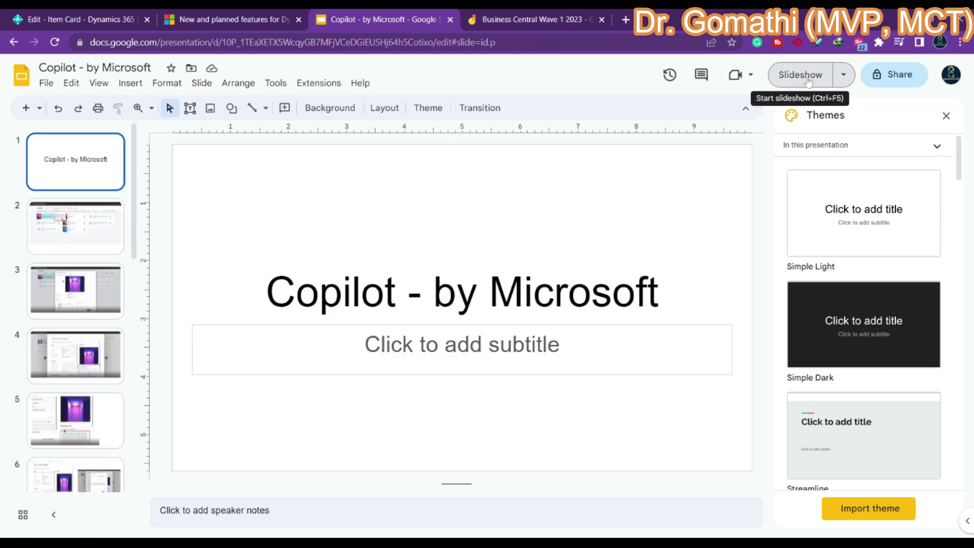
- Present the Copilot deck full screen with the laser pointer on, advancing to the Marketing Text slide
left_click(801, 75)
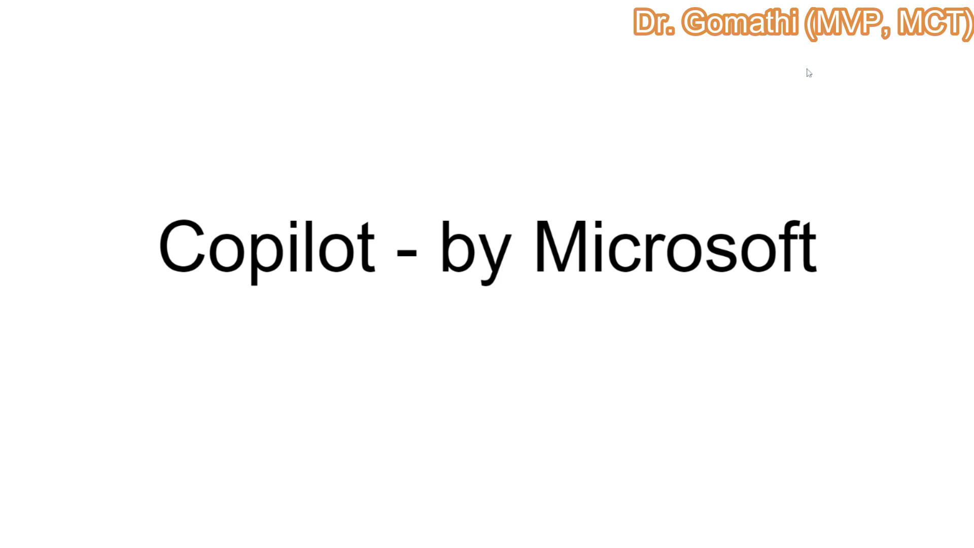
key("Right")
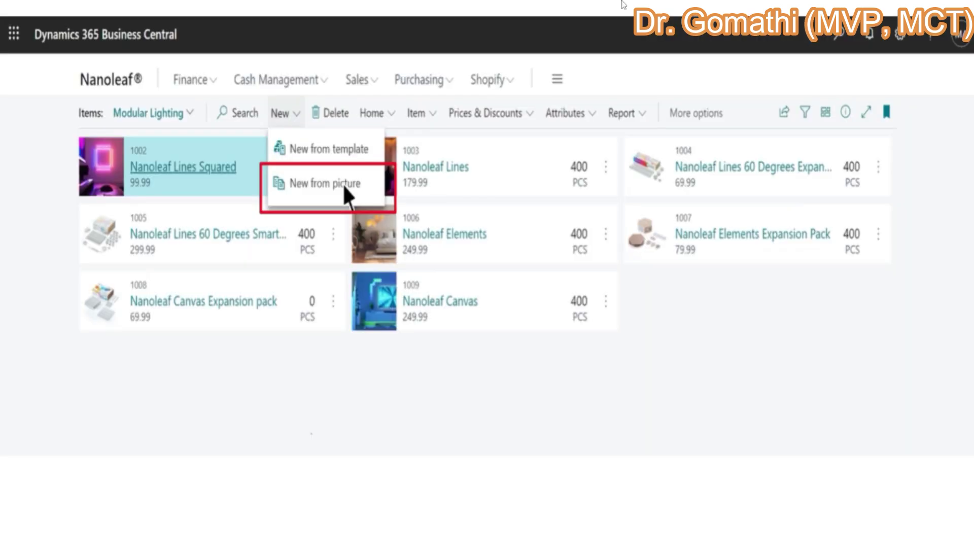
mouse_move(2, 490)
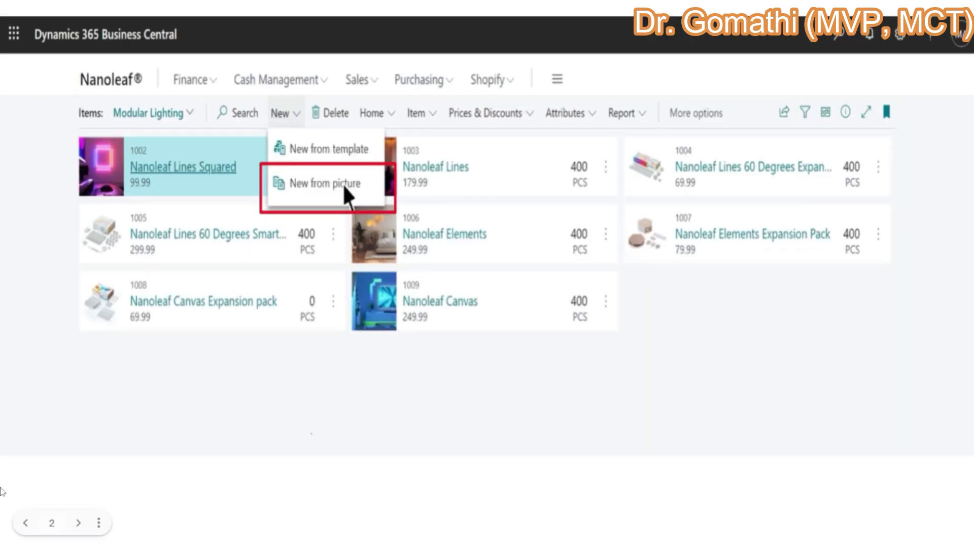
left_click(99, 526)
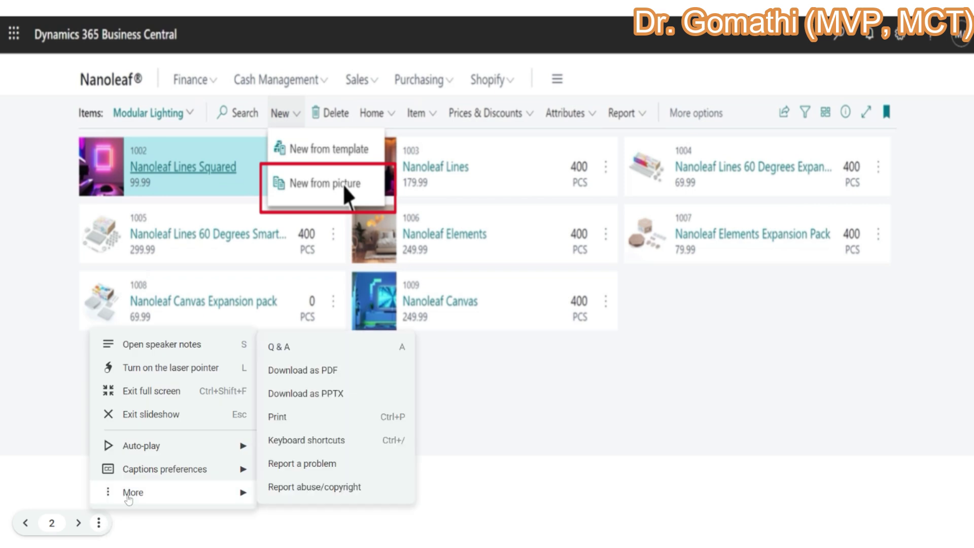
left_click(170, 368)
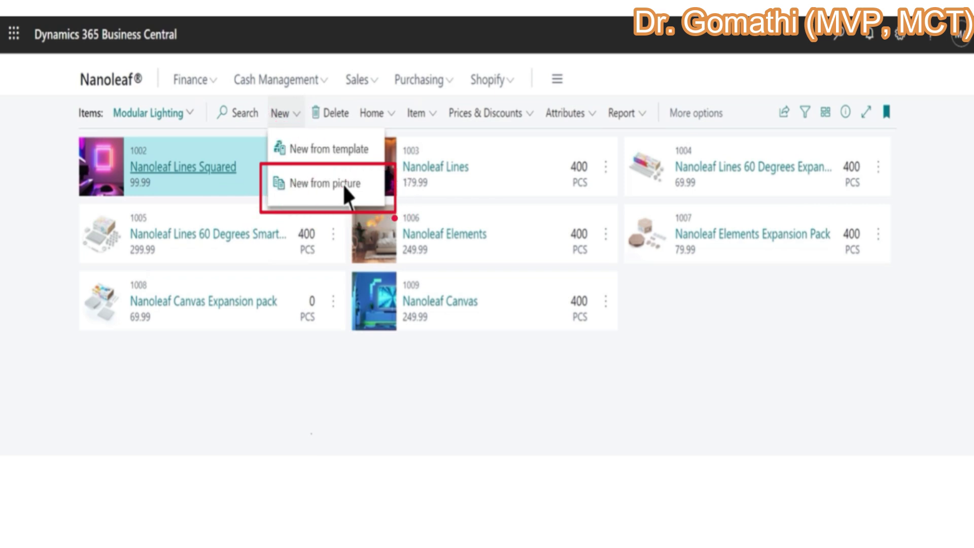
key("Right")
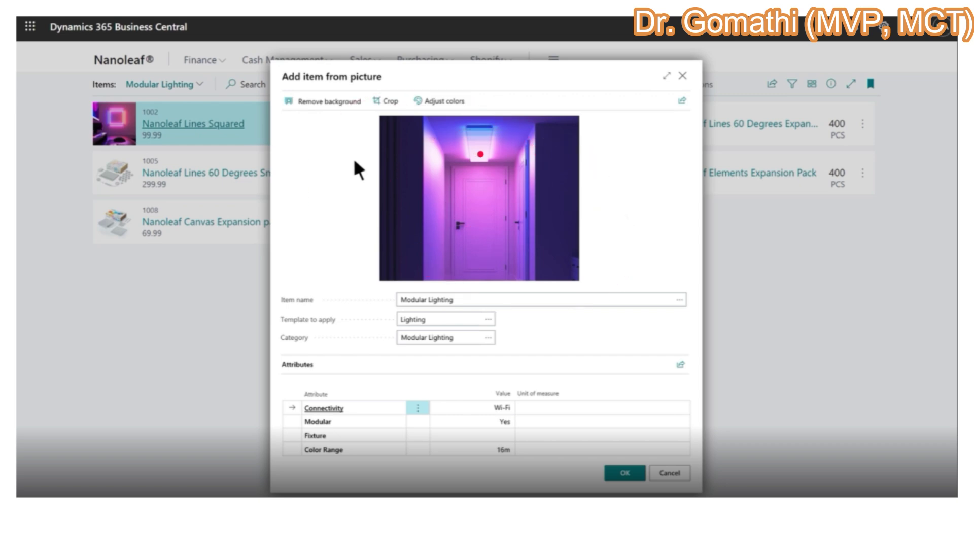
key("Right")
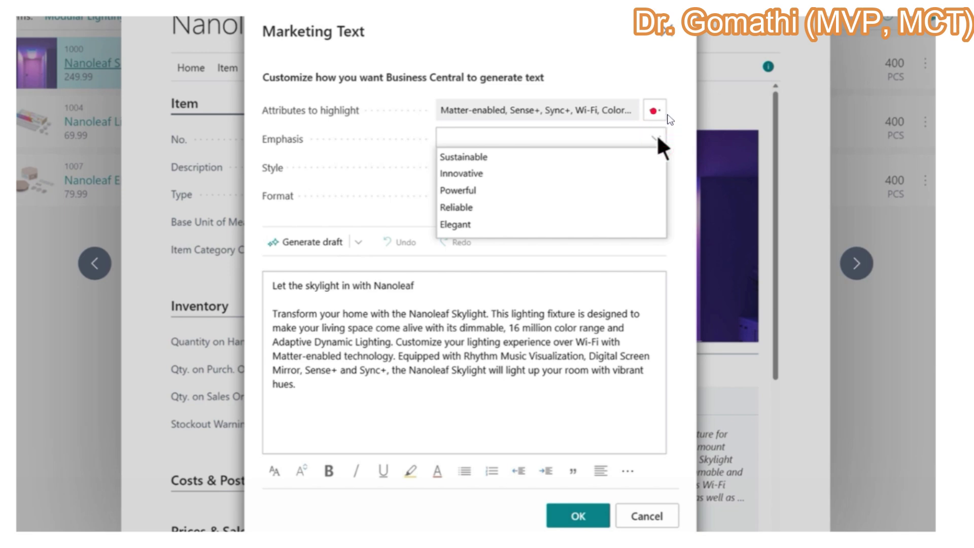
- Exit the full-screen slideshow, present the current slide again, then exit once more
key("Escape")
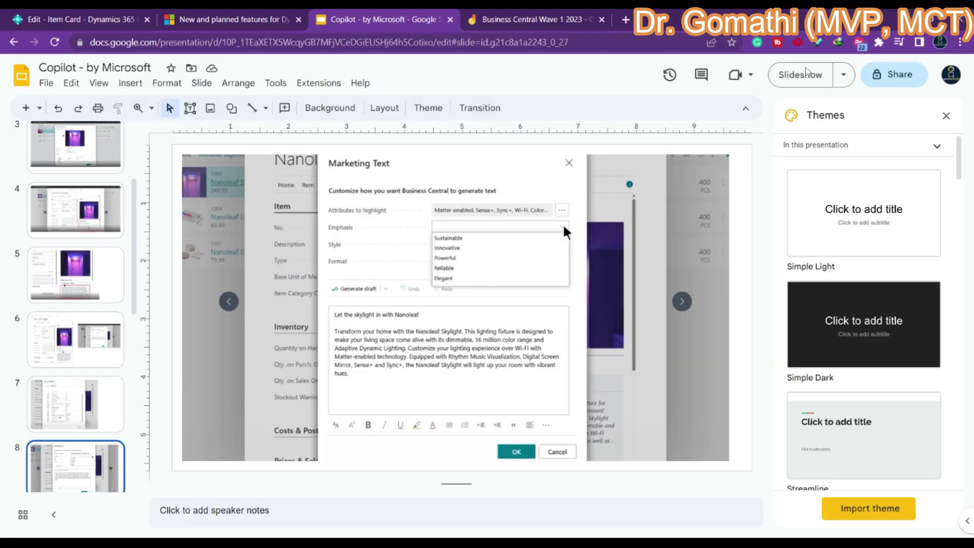
left_click(807, 73)
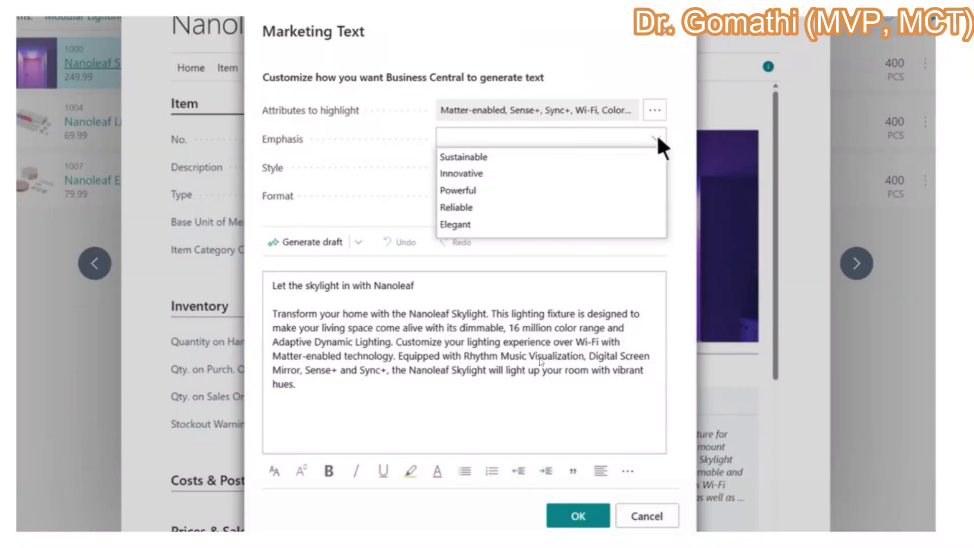
key("Escape")
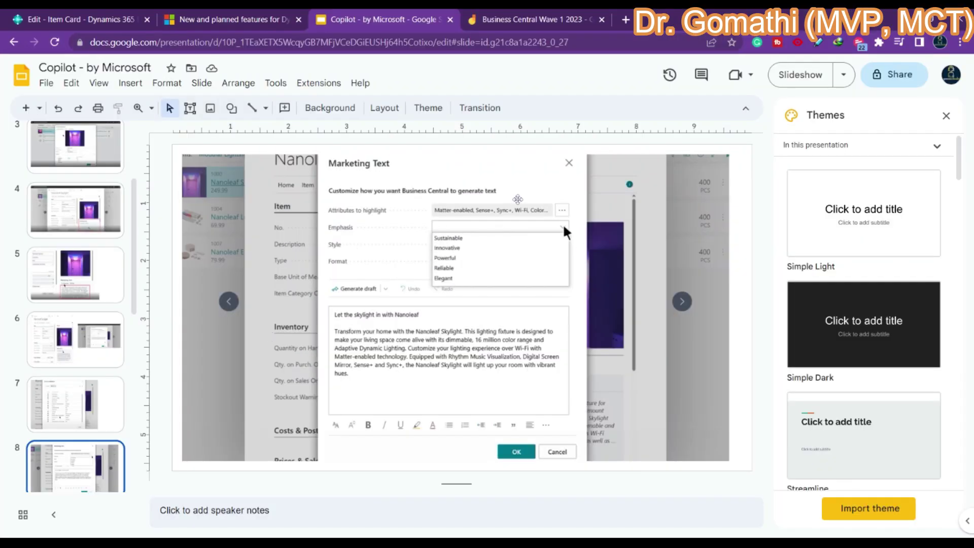
- Step through slides 9 to 15, from Style and Format choices to the Nanoleaf Skylight page
key("ctrl+v")
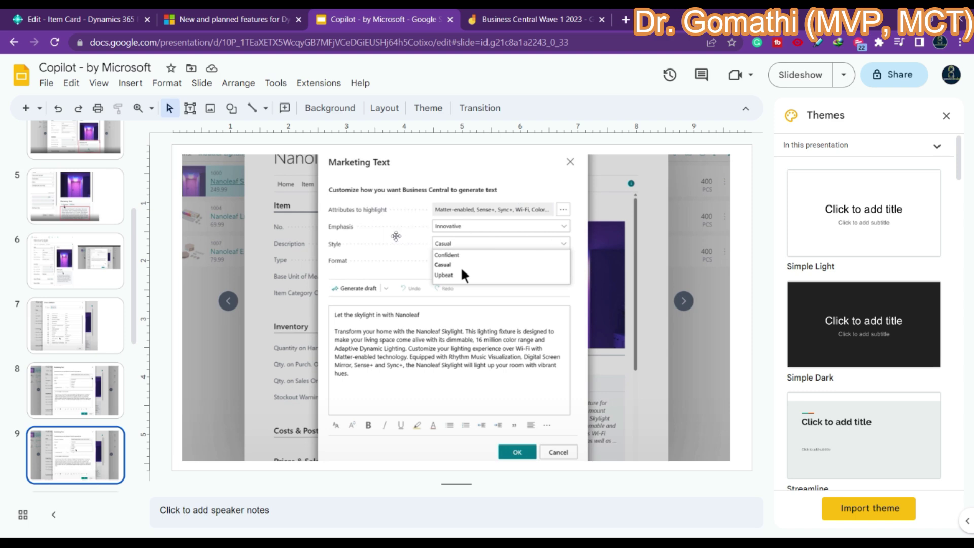
key("ctrl+v")
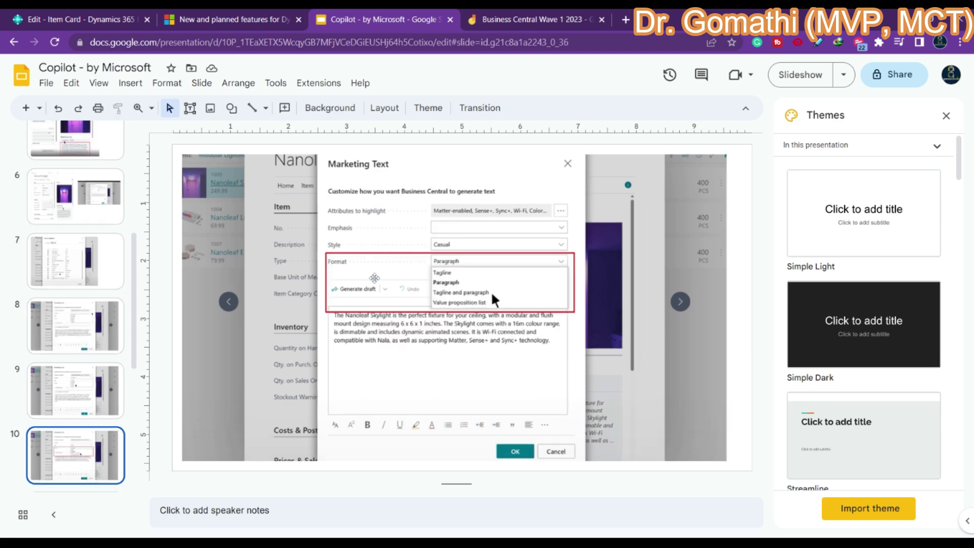
key("ctrl+v")
key("ctrl+v")
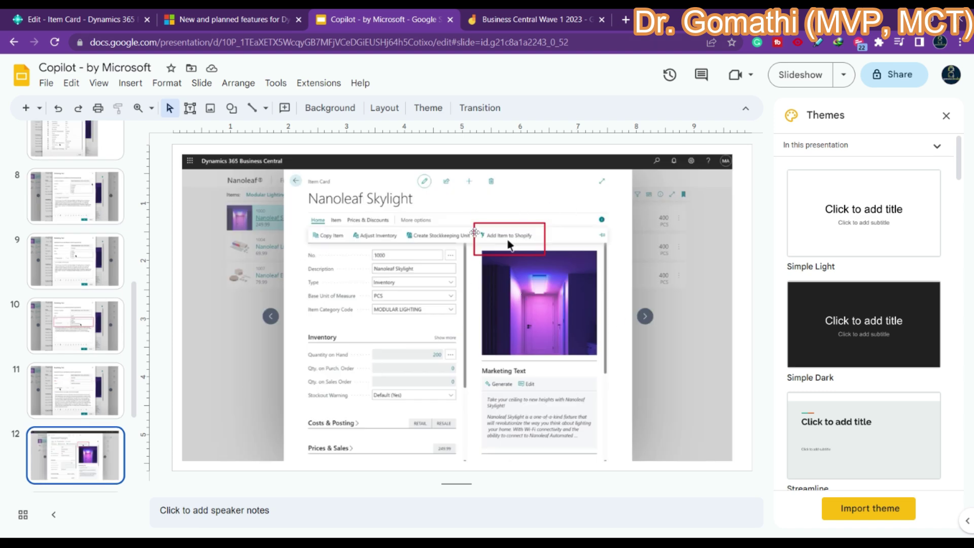
key("ctrl+v")
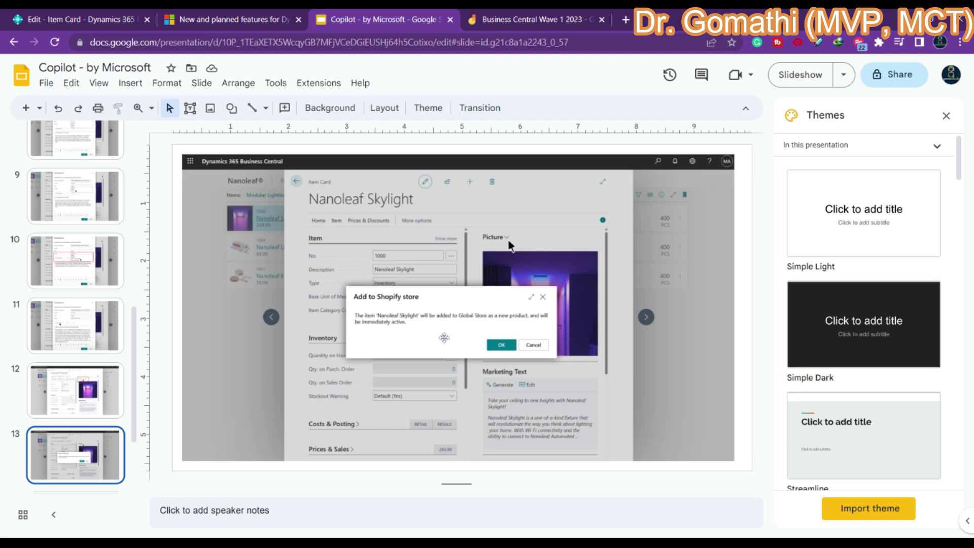
key("ctrl+v")
key("ctrl+v")
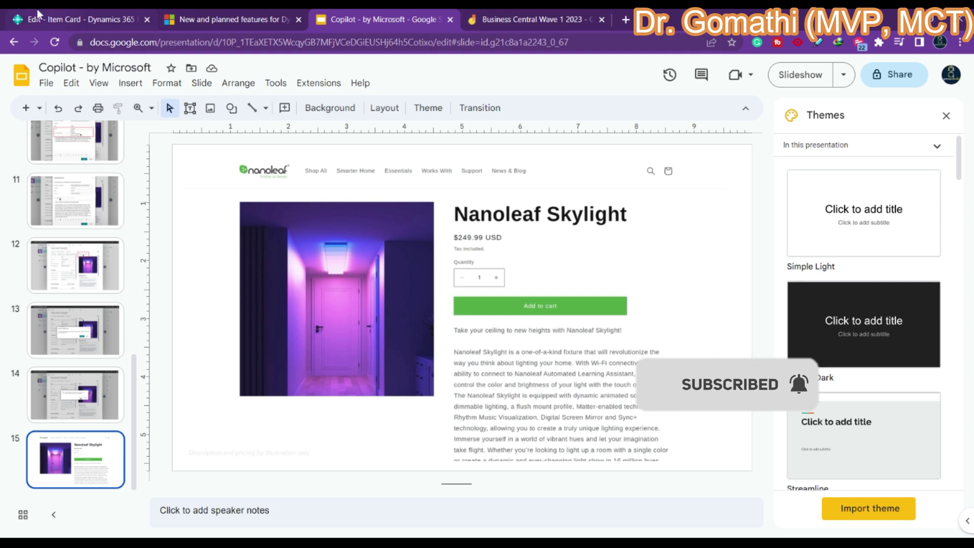
- Return to the Business Central tab showing the 1896-S ATHENS Desk item card
key("ctrl+1")
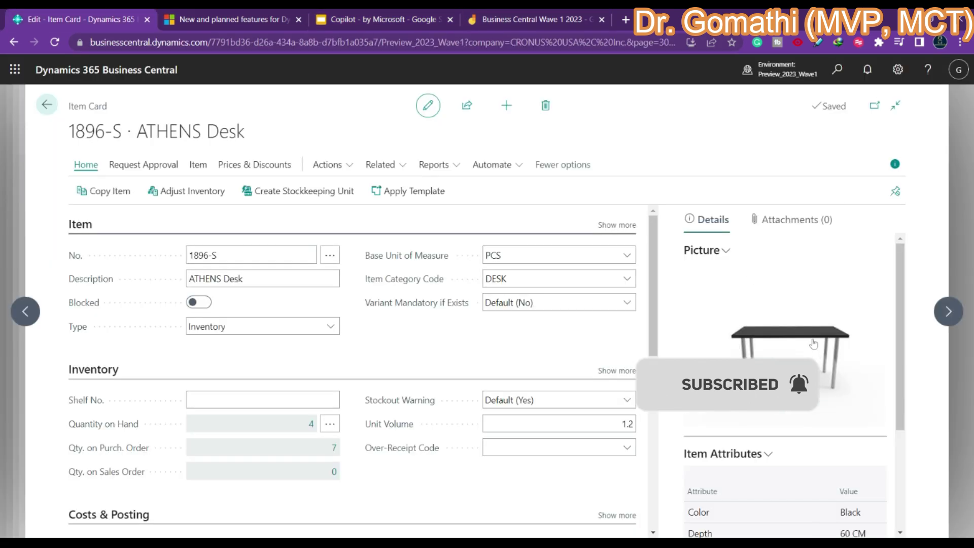